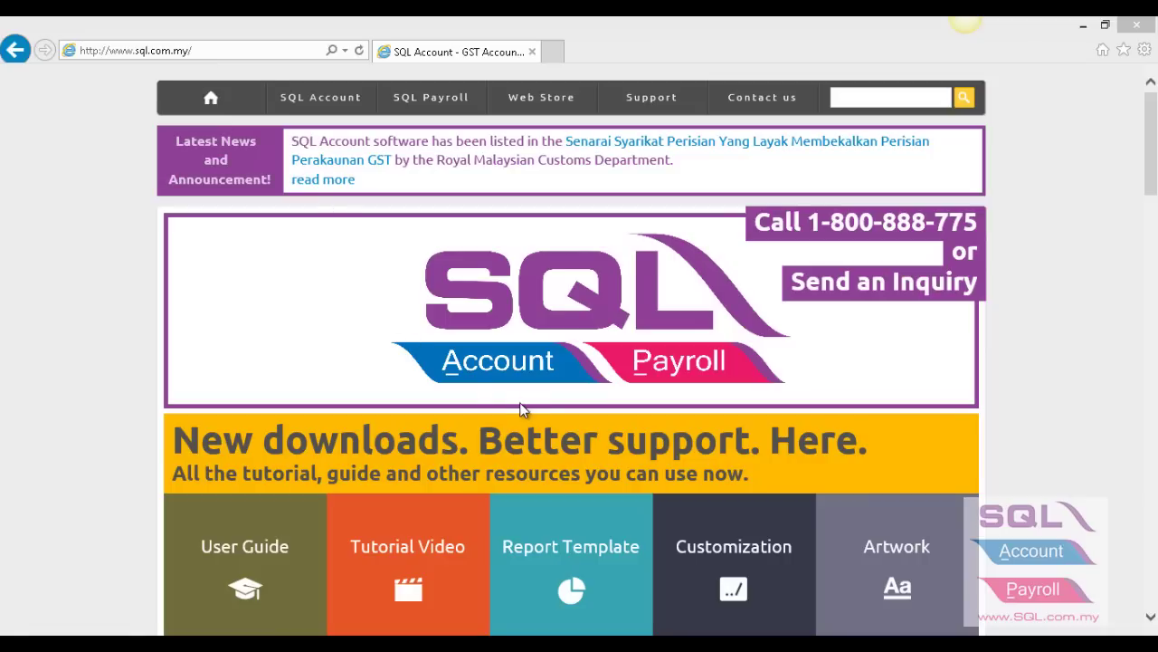
Filter the Report Template collection to the Sales Invoice category
click(560, 577)
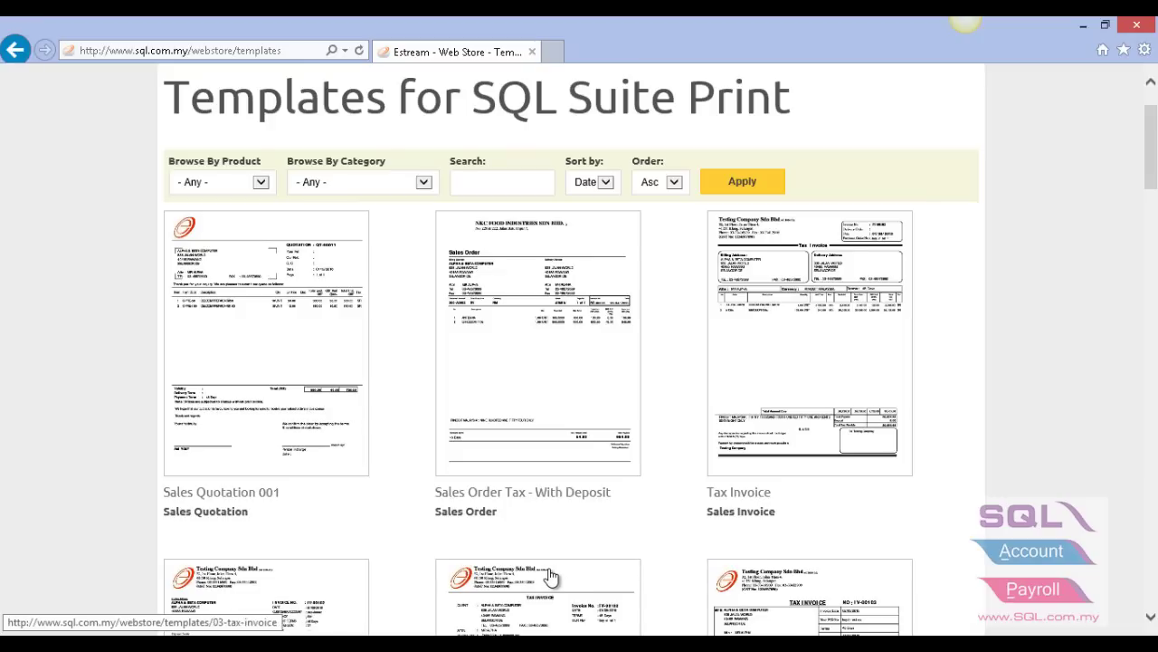
click(426, 185)
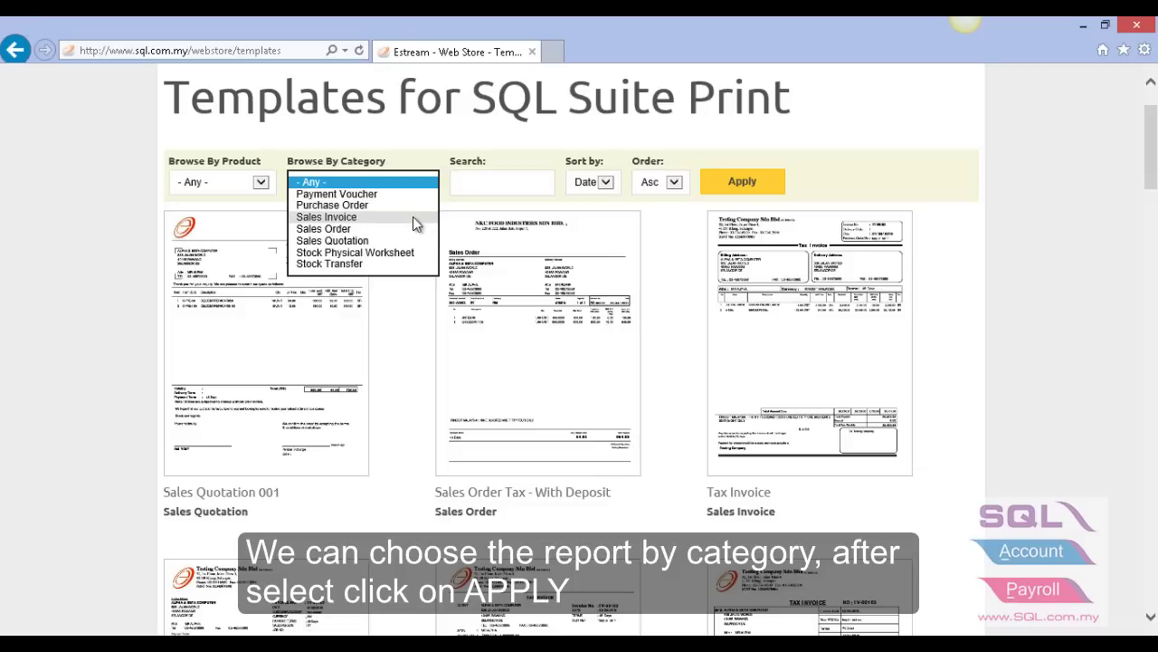
click(412, 217)
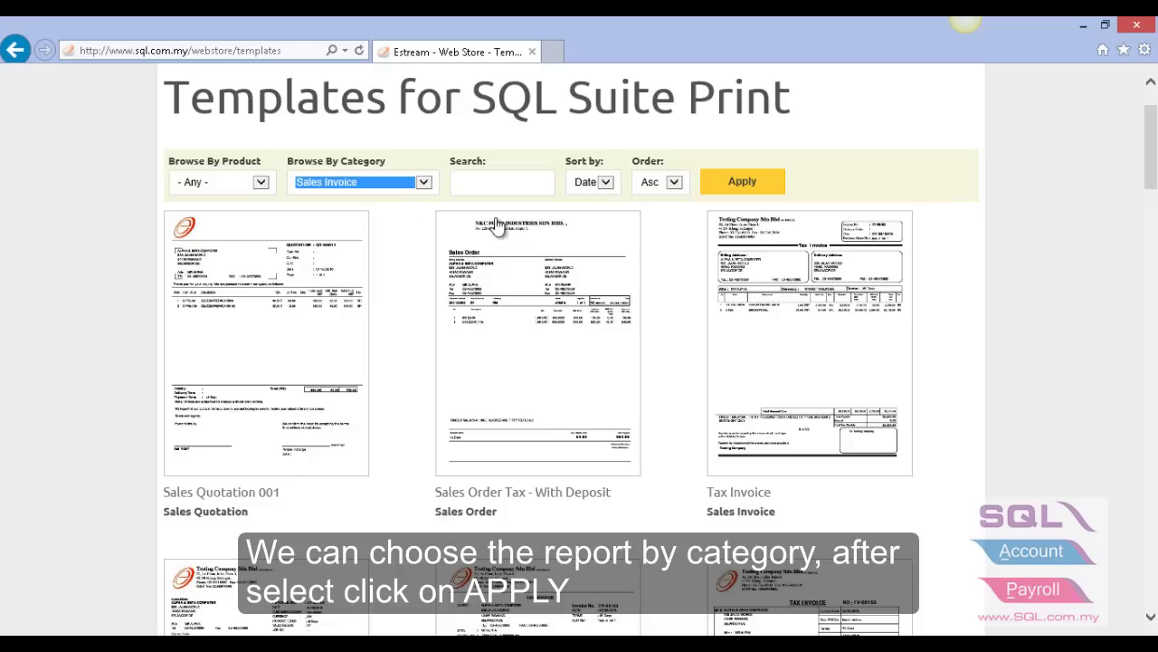
click(735, 186)
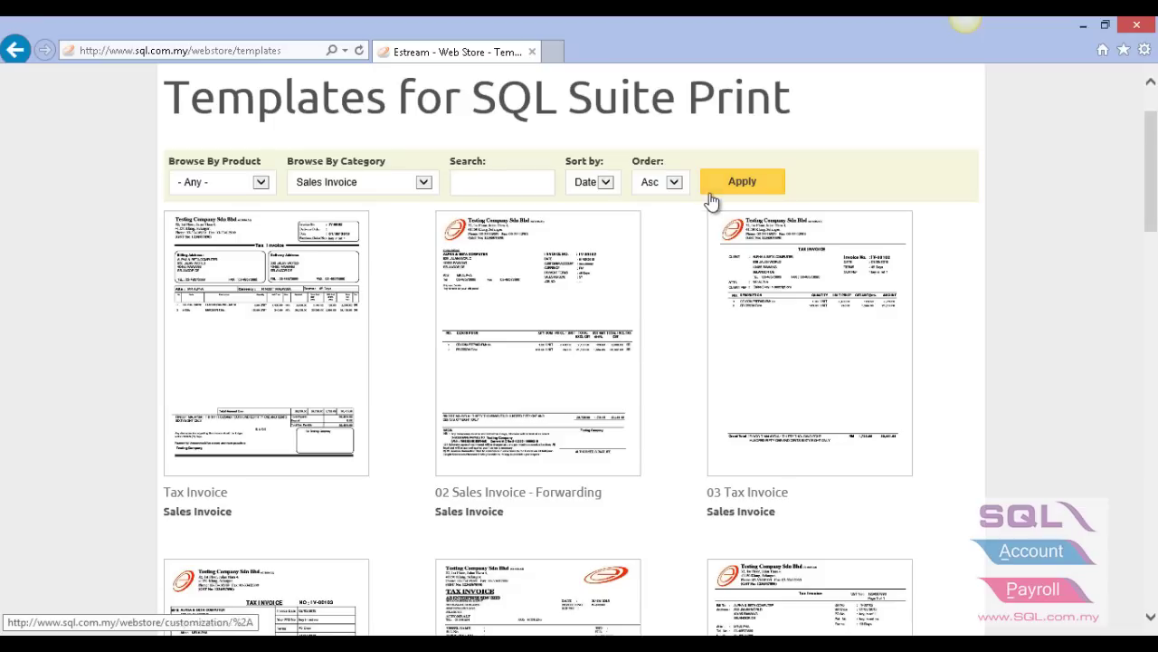
Open the Tax Invoice template's page and start its download
click(281, 298)
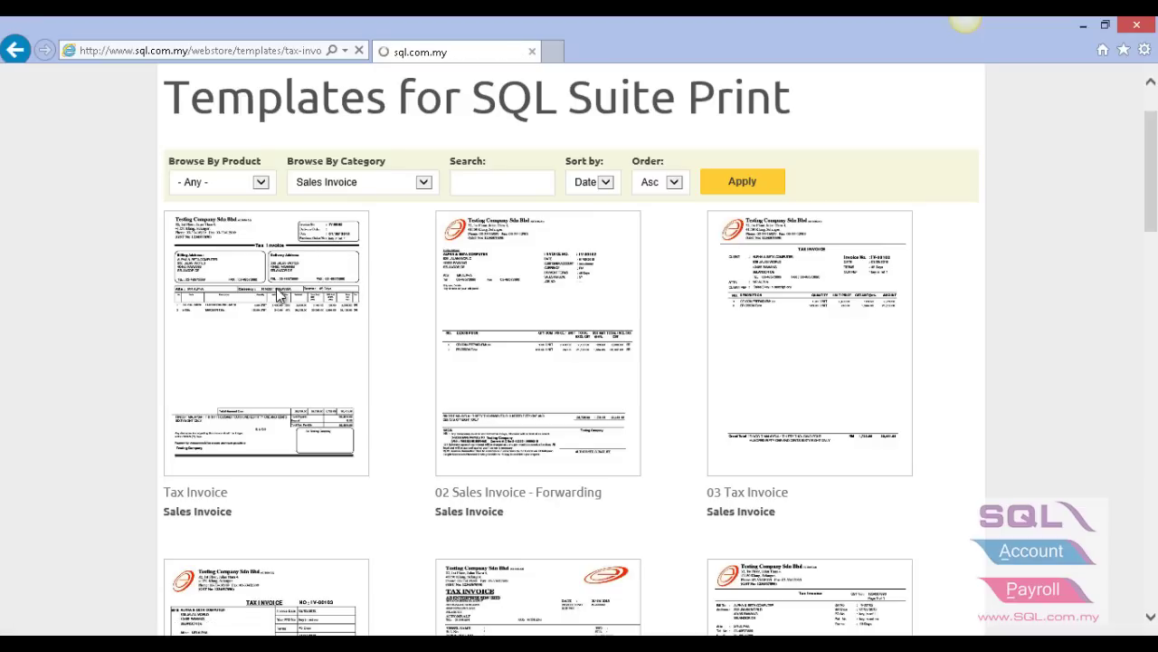
scroll(455, 294, down, 1)
scroll(455, 294, down, 4)
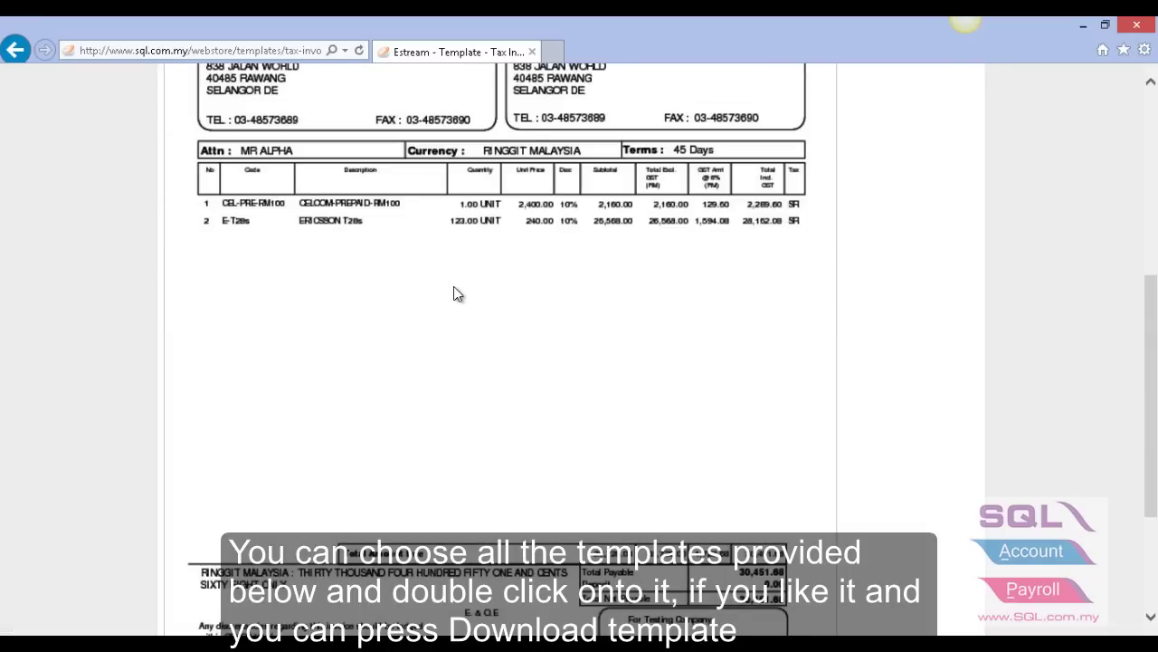
scroll(454, 290, up, 3)
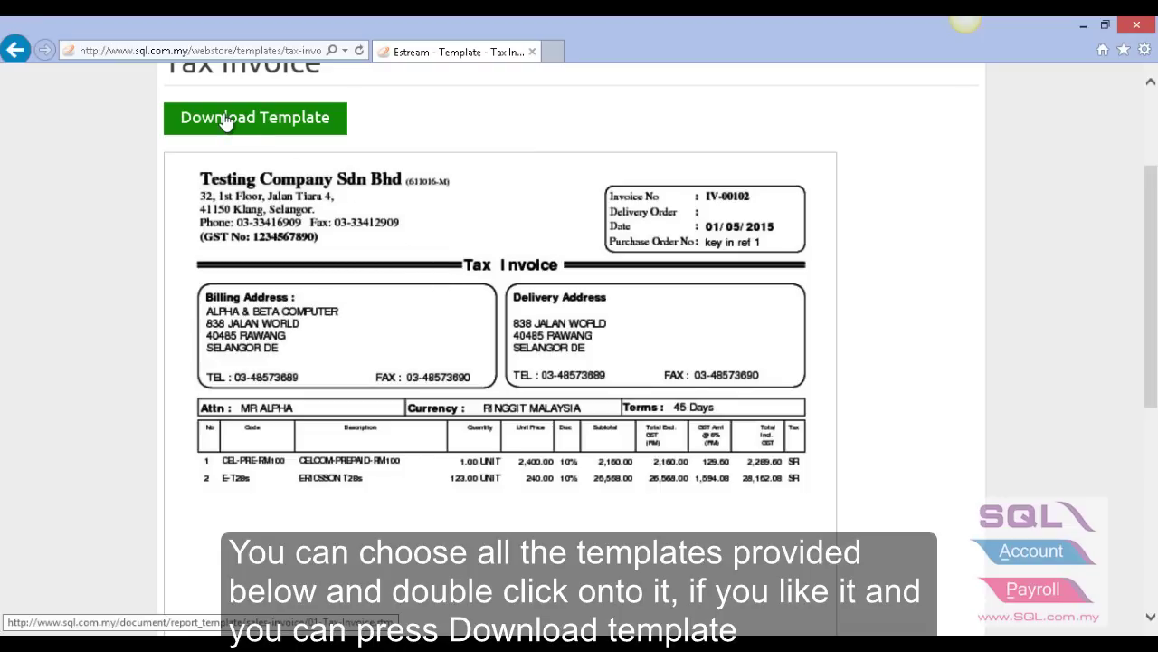
click(225, 122)
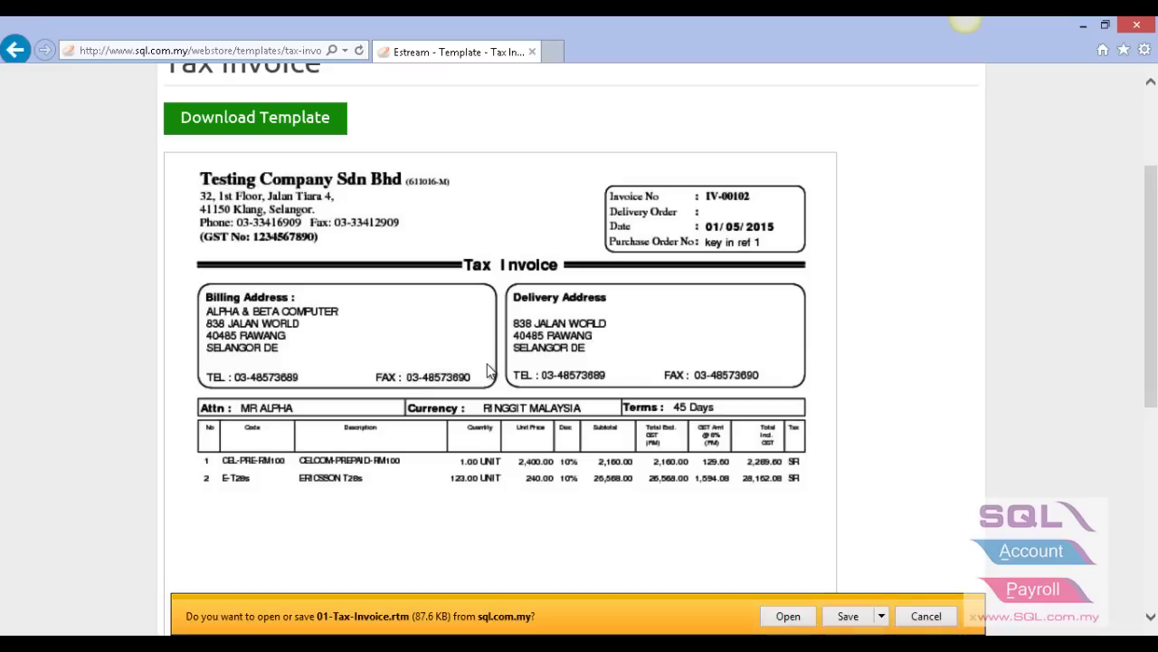
Save the download to the Desktop as 01-Tax-Invoice.rtm
click(882, 617)
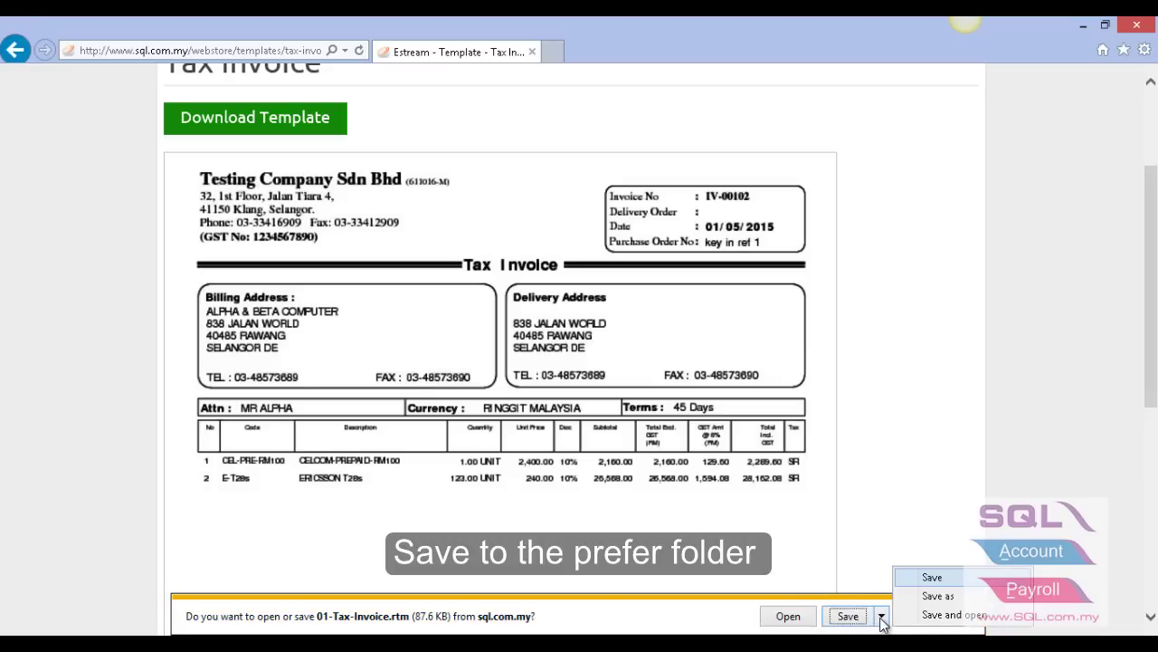
click(916, 597)
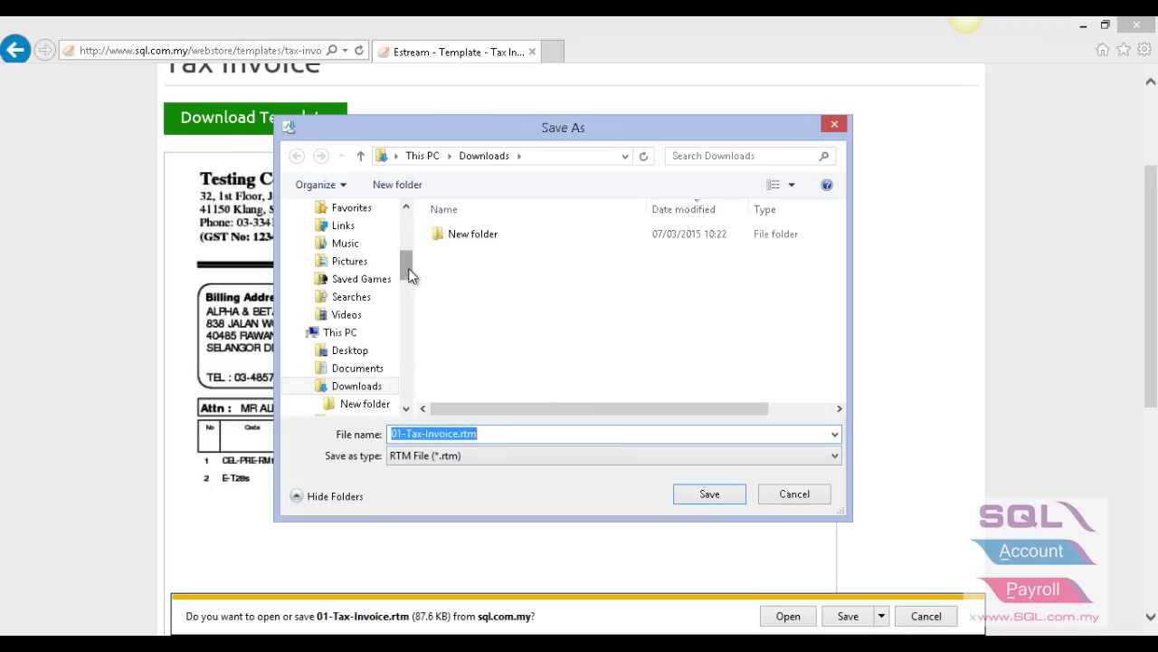
drag(407, 261, 406, 224)
click(341, 233)
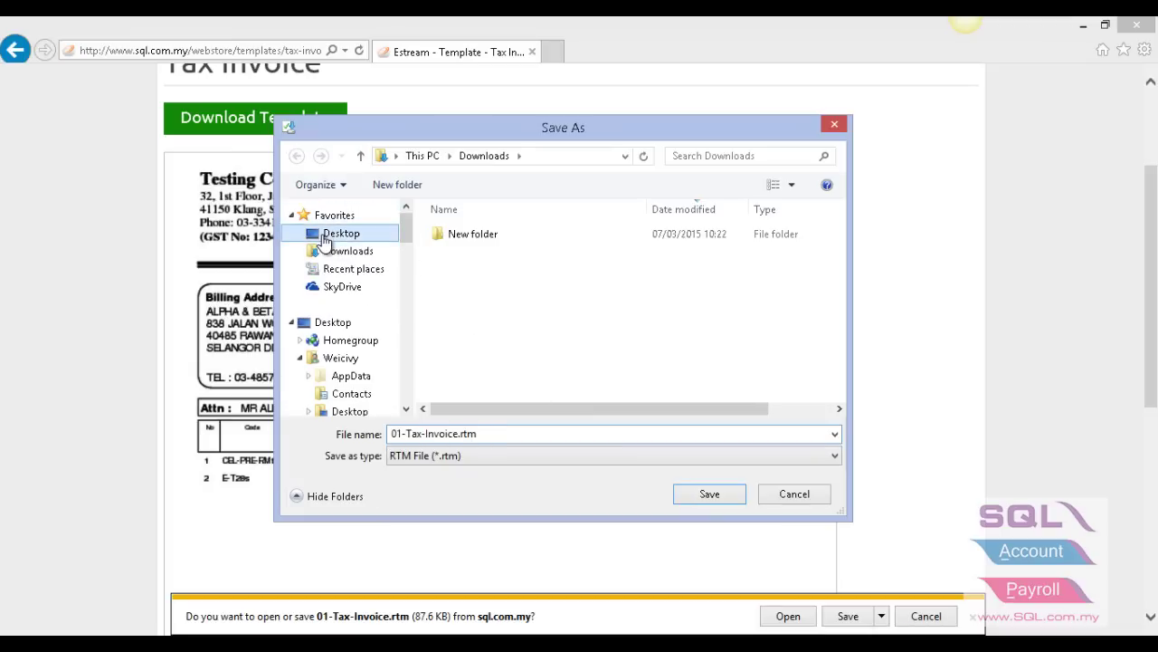
click(488, 435)
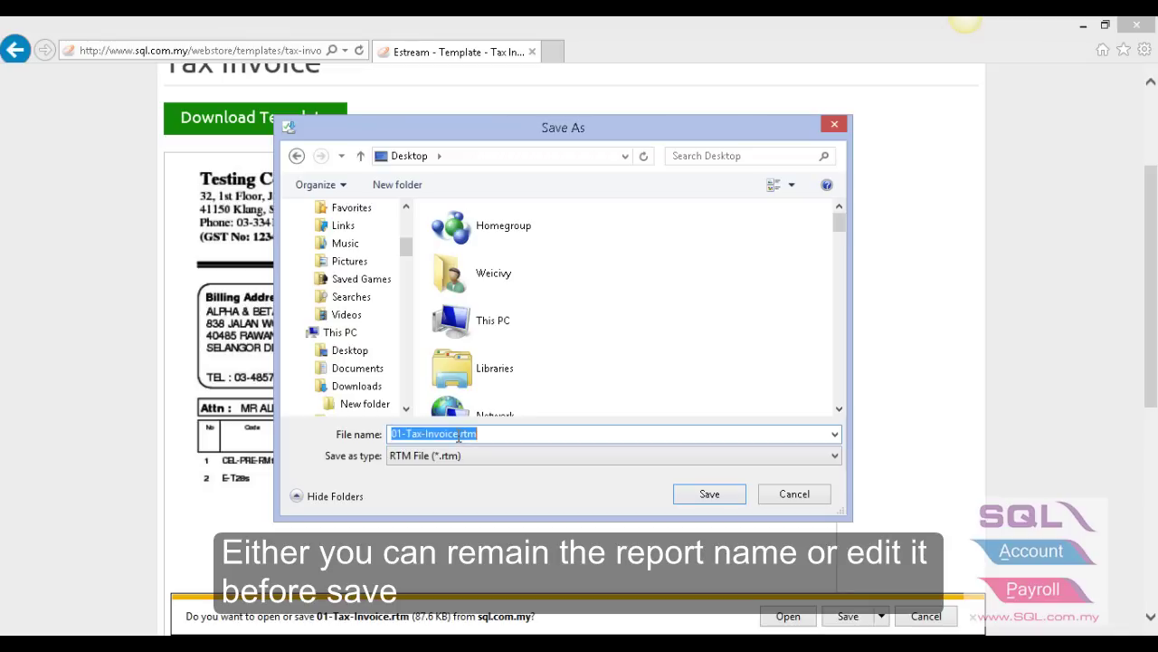
click(707, 494)
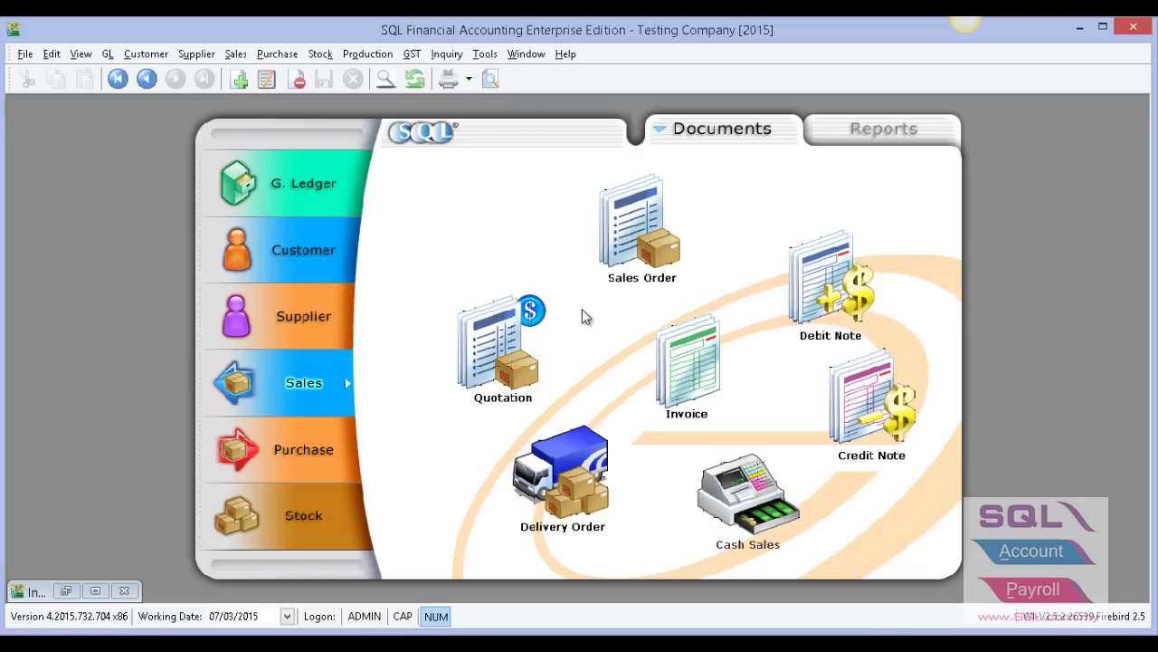
Import 01-Tax-Invoice.rtm from the Desktop into the Report Designer as an SQL Reports (*.rtm) file
click(485, 54)
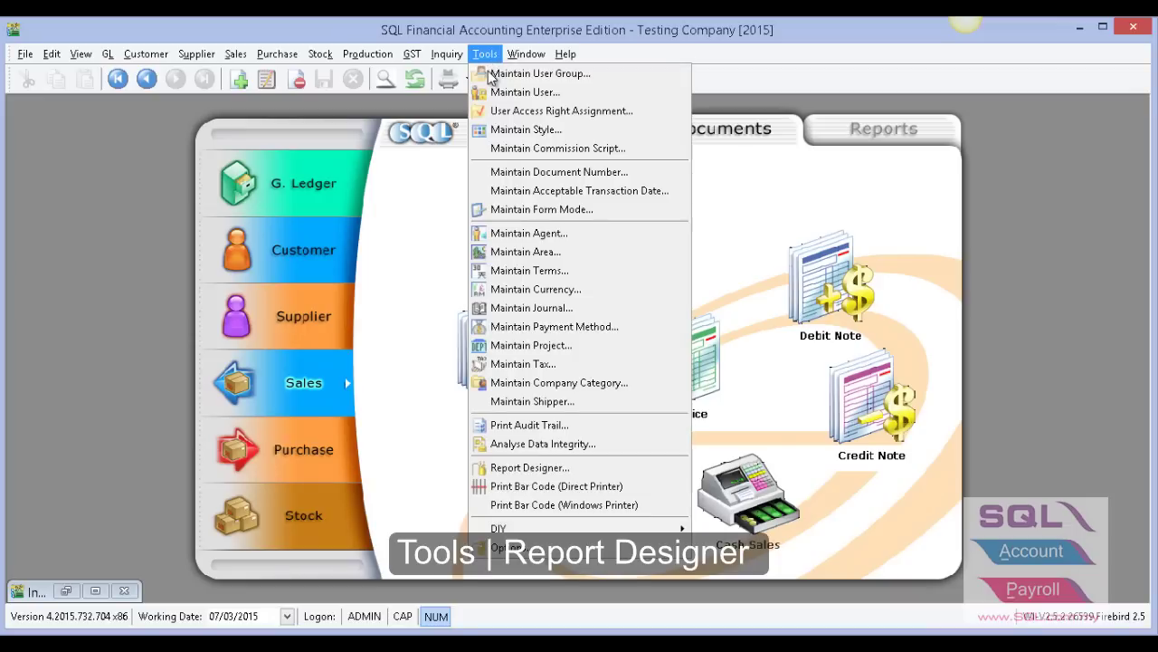
click(529, 468)
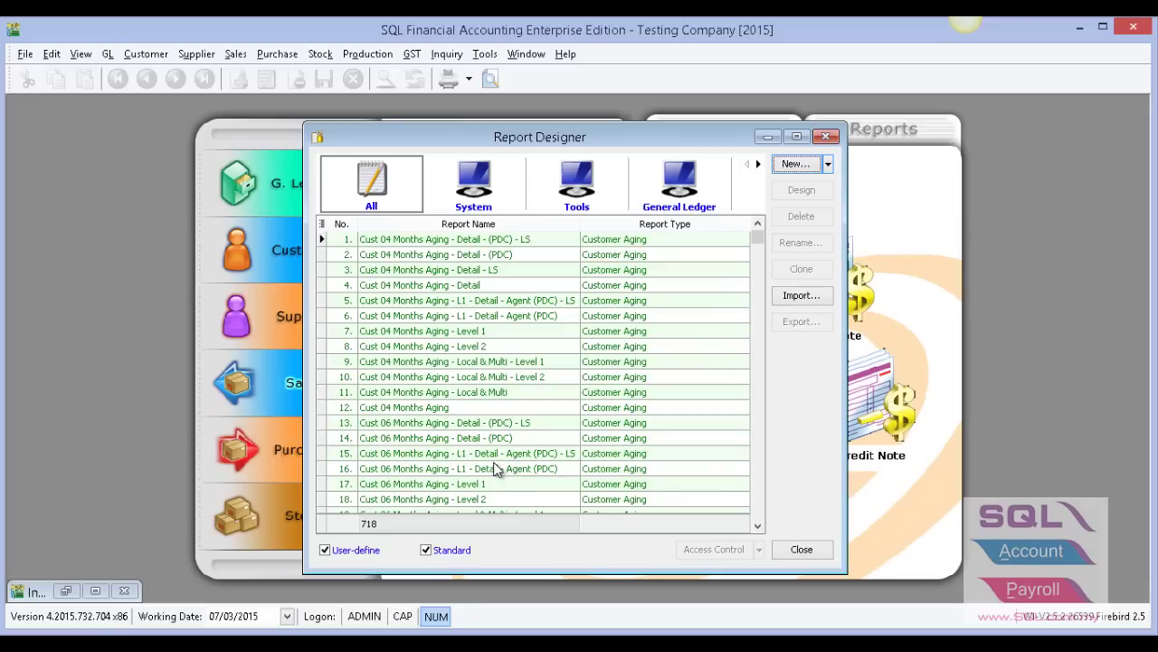
click(799, 296)
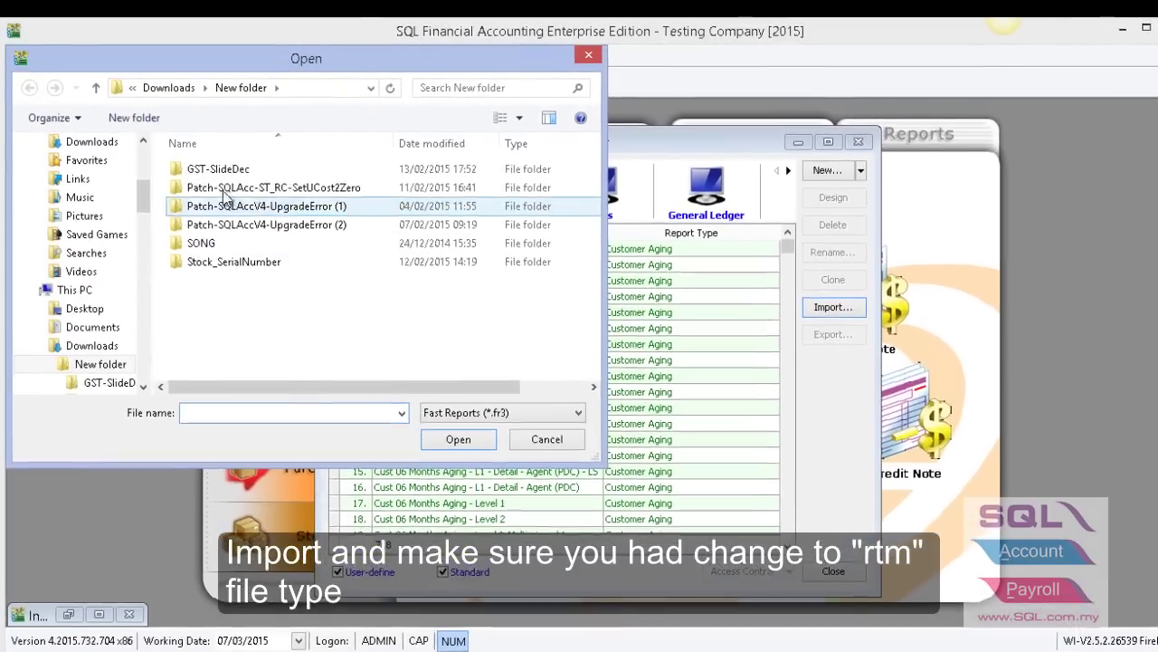
drag(149, 201, 148, 155)
click(77, 172)
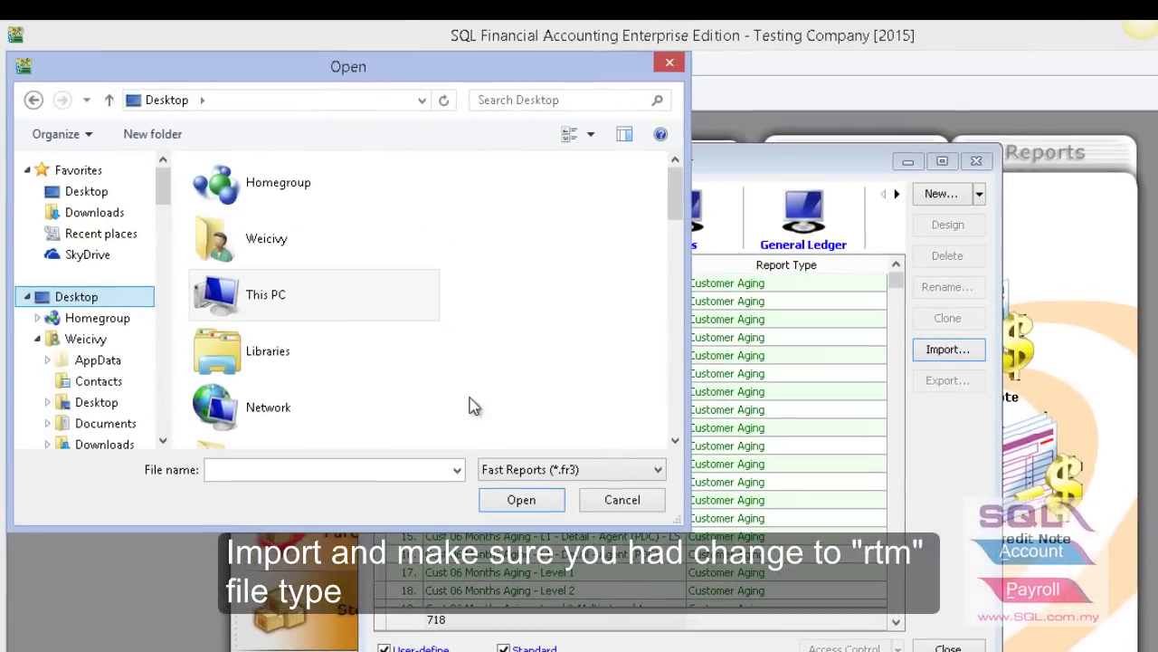
click(656, 471)
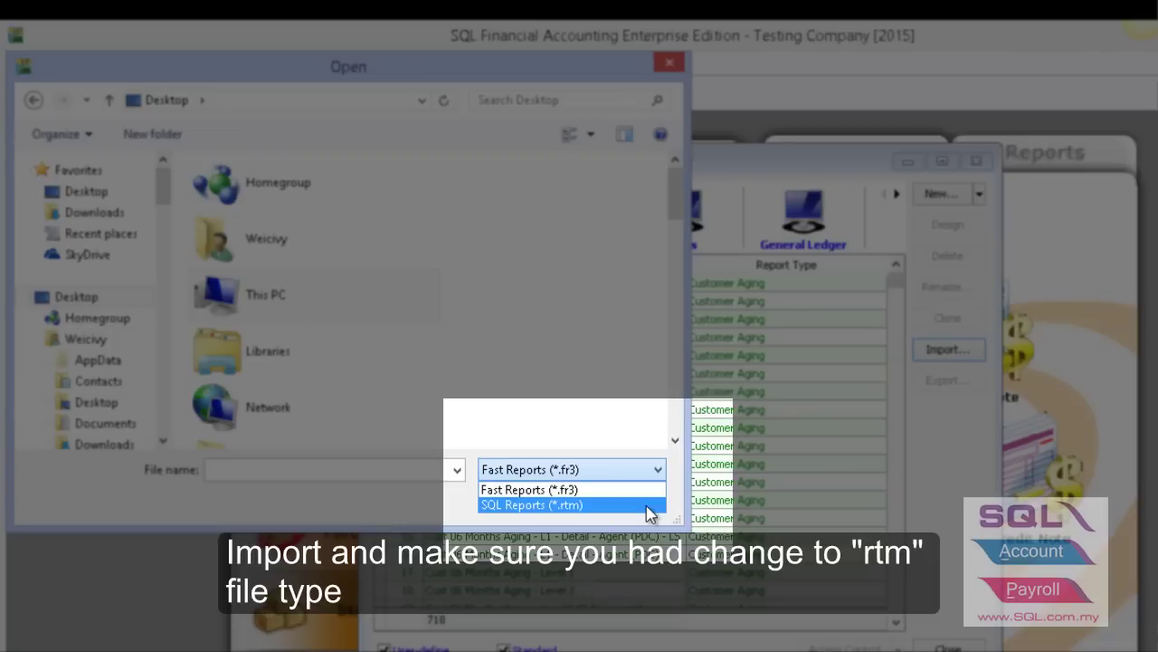
click(647, 505)
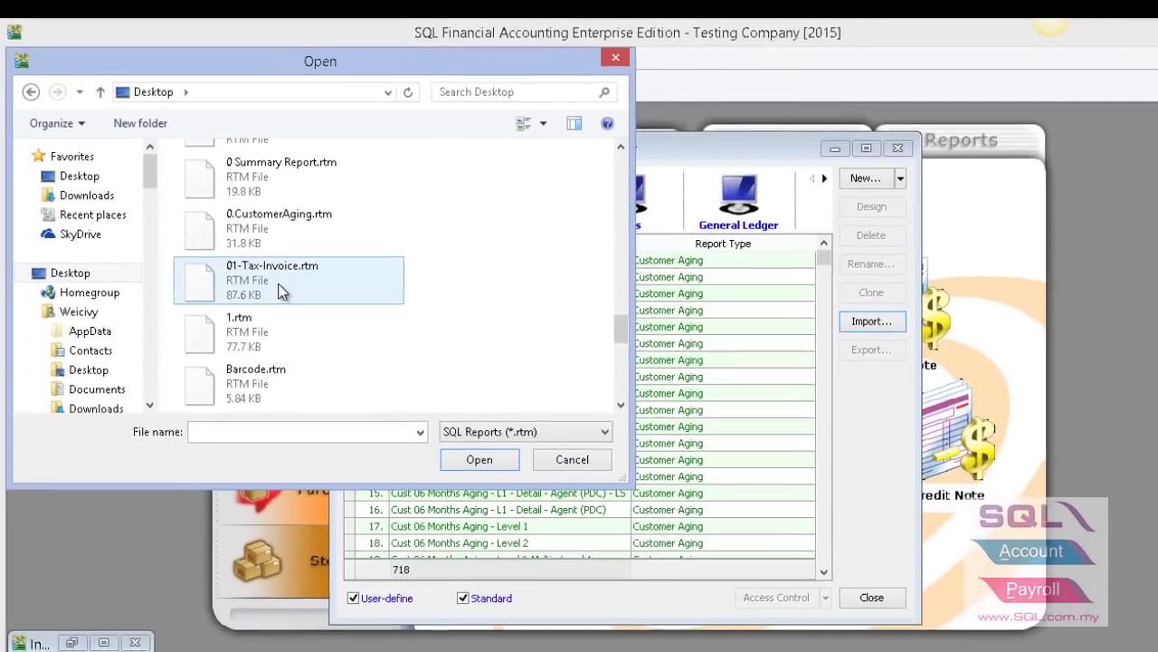
click(279, 286)
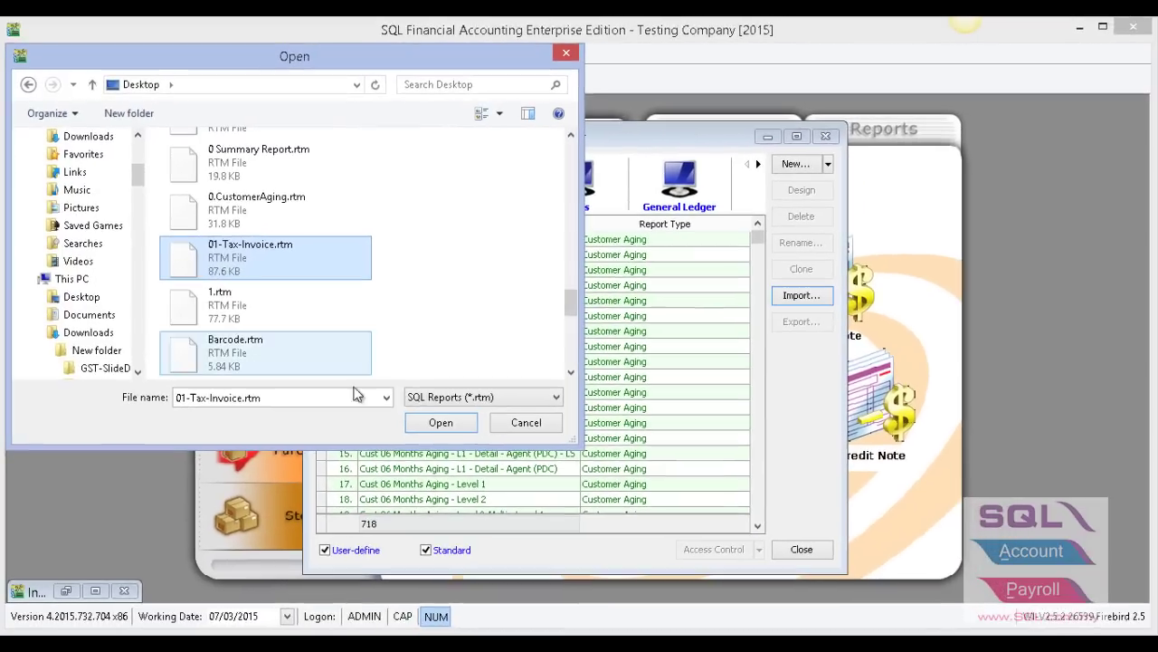
click(433, 424)
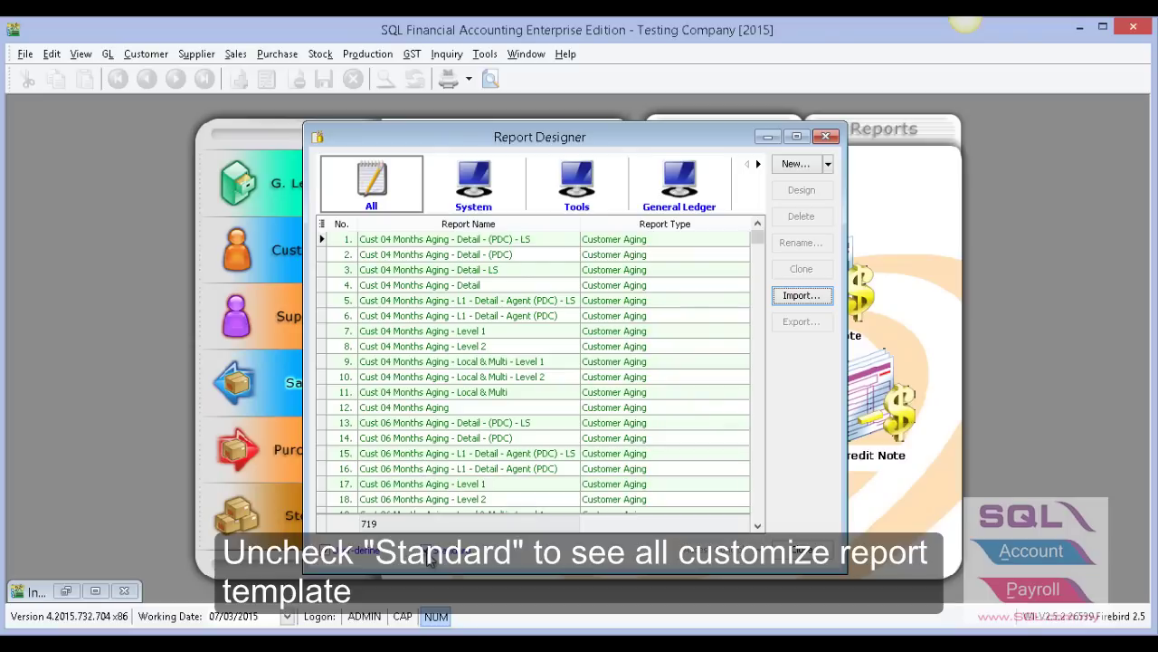
Untick Standard and select the imported 01-Tax-Invoice report
click(426, 549)
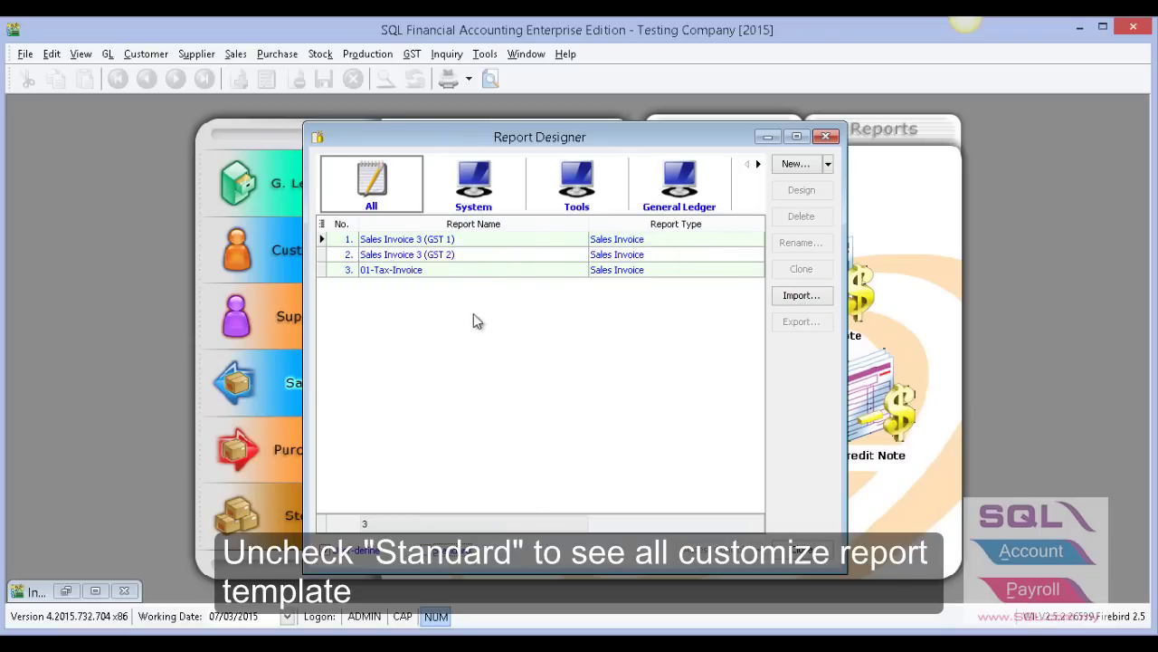
click(442, 272)
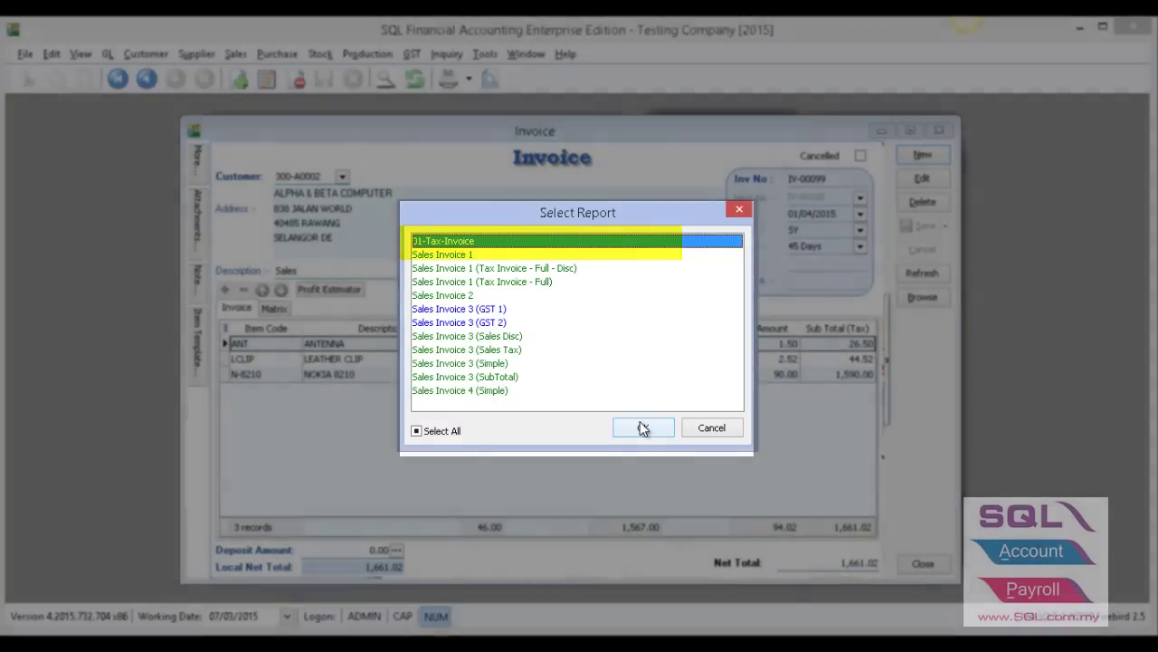
Preview invoice IV-00099 in the 01-Tax-Invoice layout and scroll through the preview
click(640, 427)
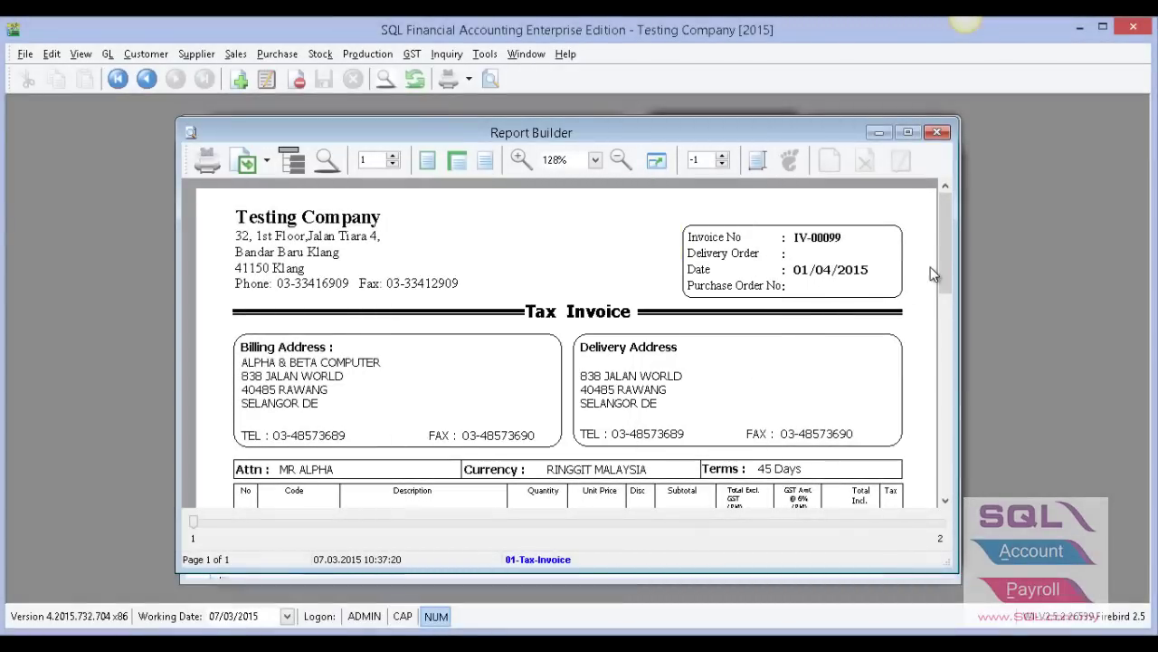
drag(942, 263, 930, 429)
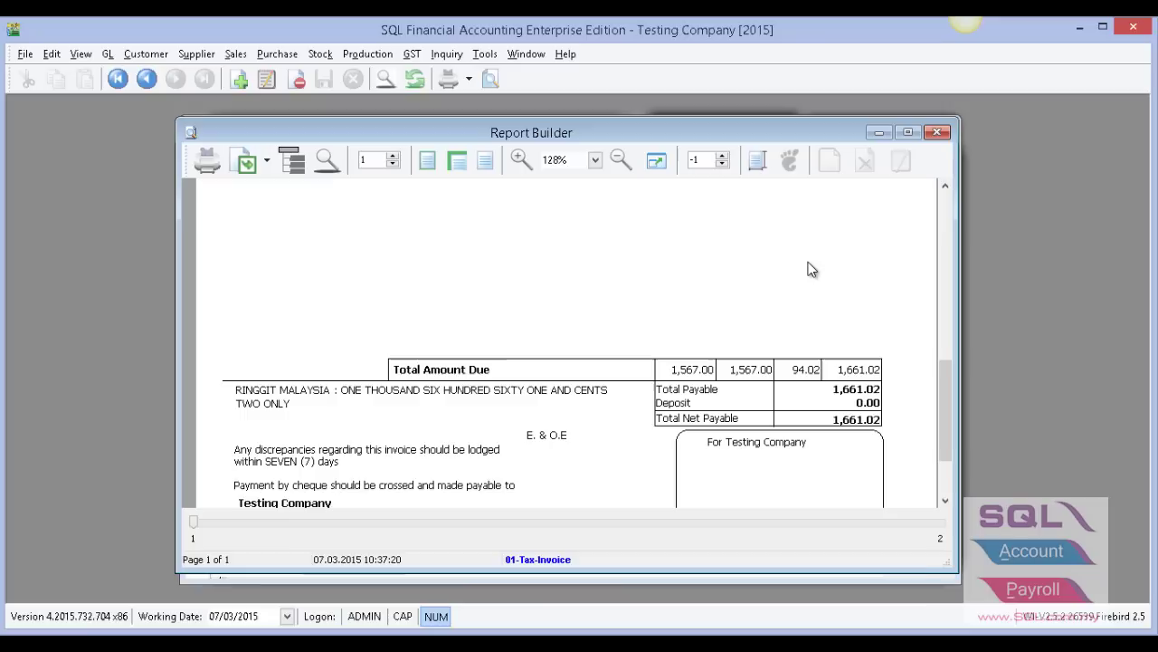
Reopen the Report Designer, show user-defined reports, and cancel deleting 01-Tax-Invoice
click(485, 53)
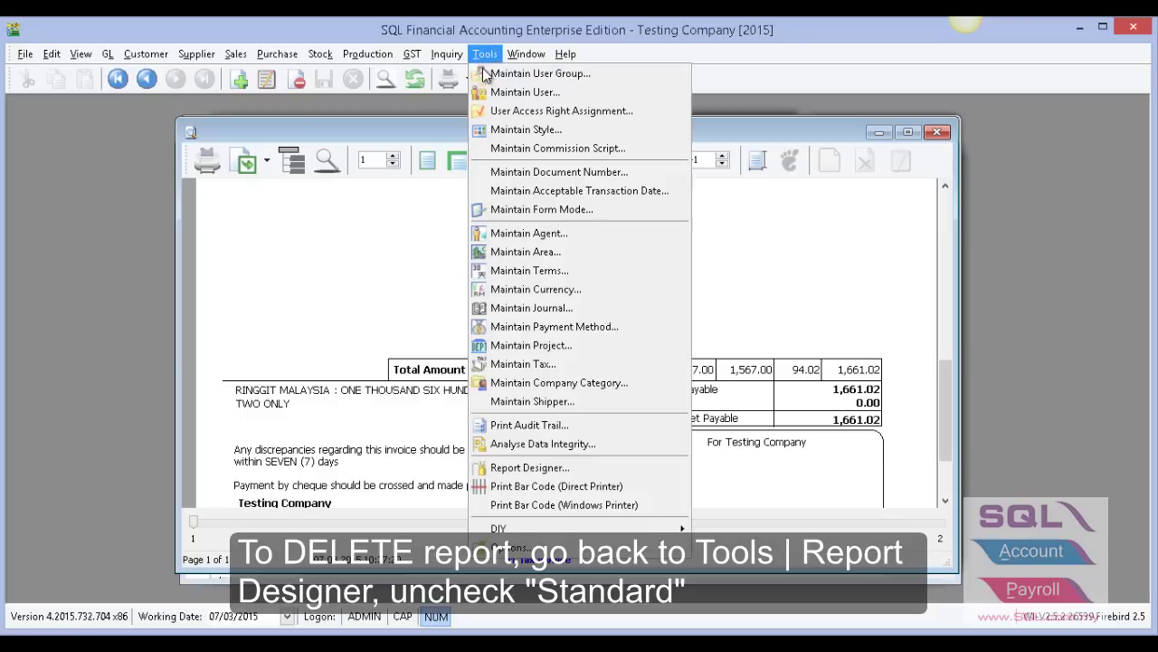
click(553, 465)
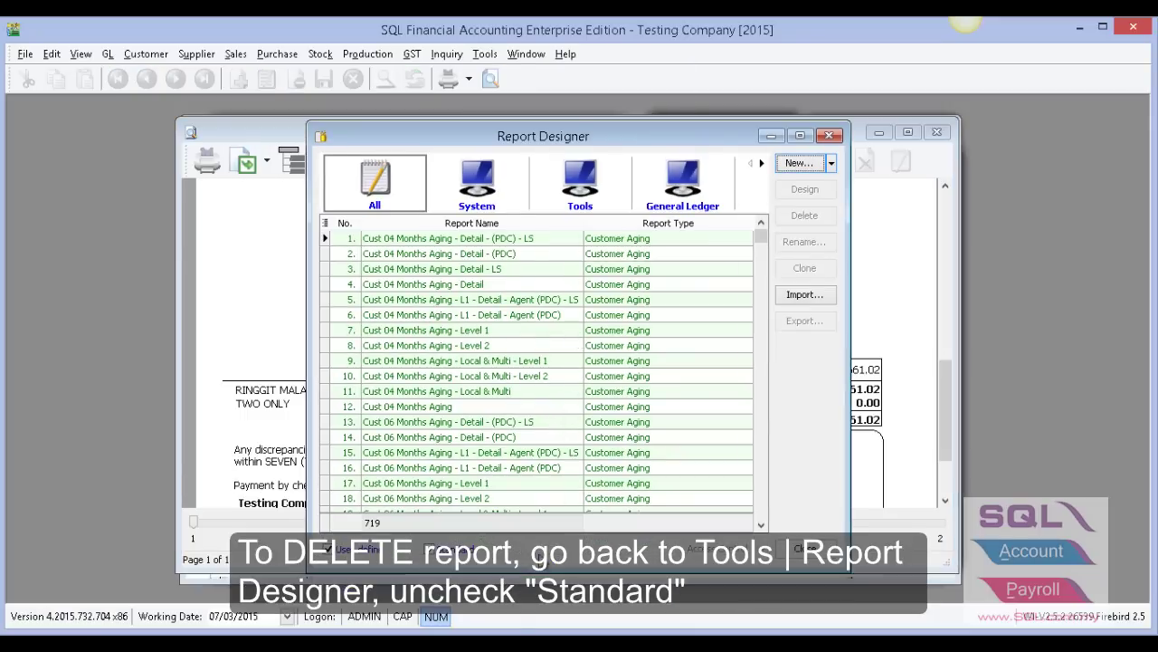
click(437, 551)
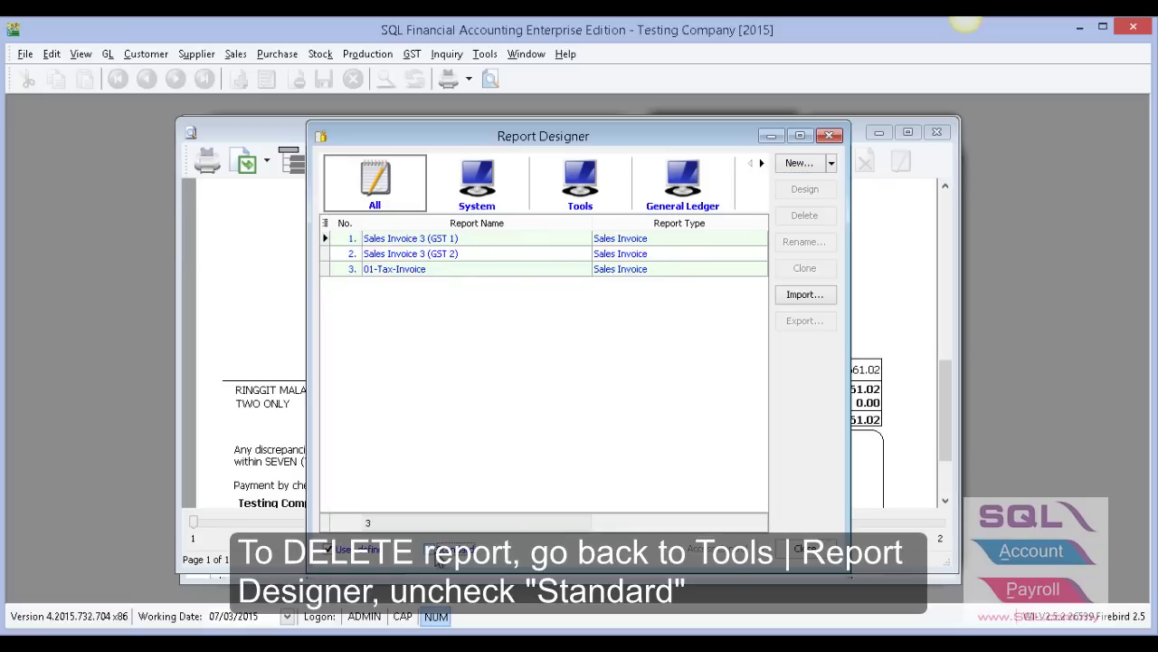
click(443, 274)
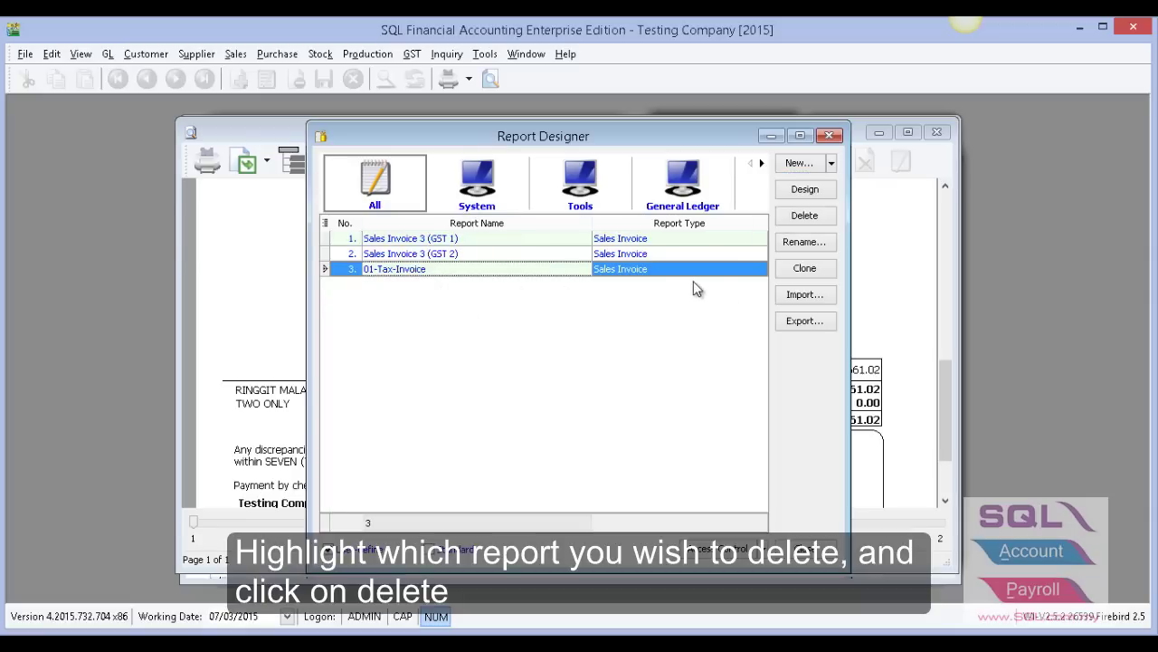
click(804, 215)
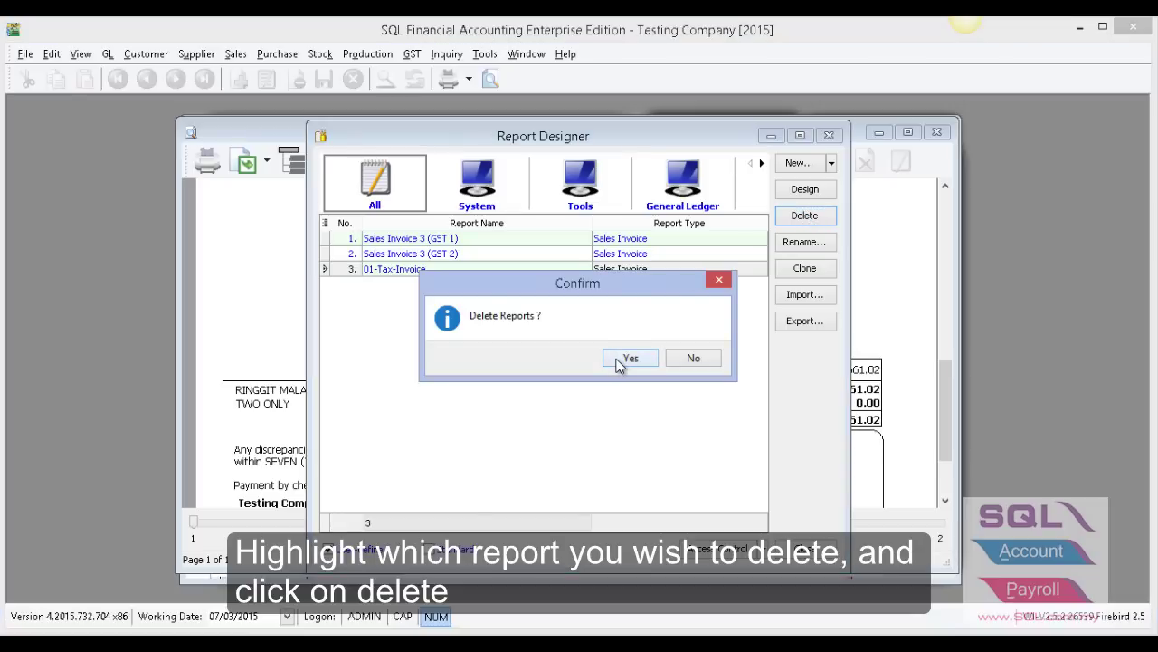
click(695, 359)
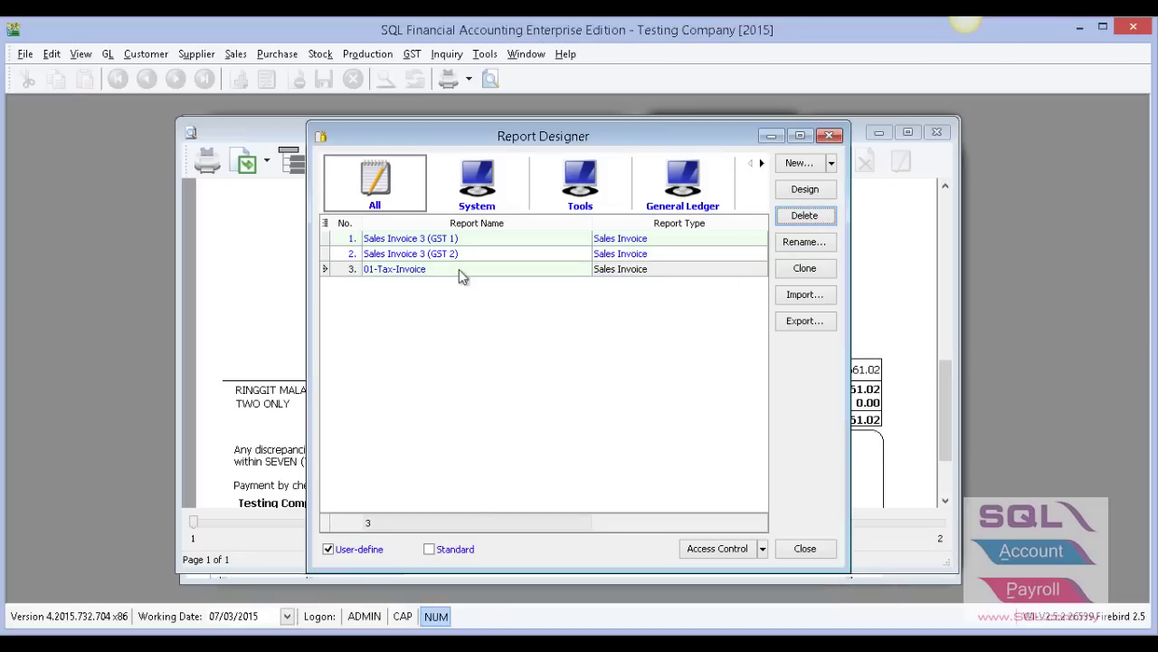
Rename 01-Tax-Invoice to 'GST Invoice' with the Sales > Sales Invoice report type
click(432, 271)
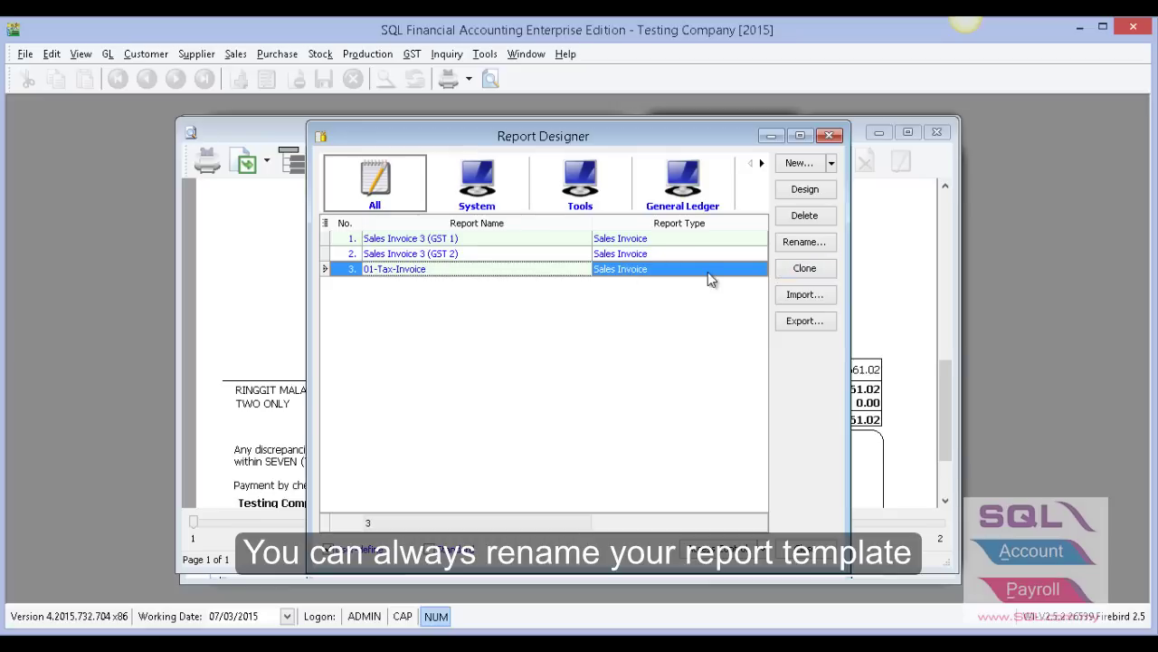
click(826, 241)
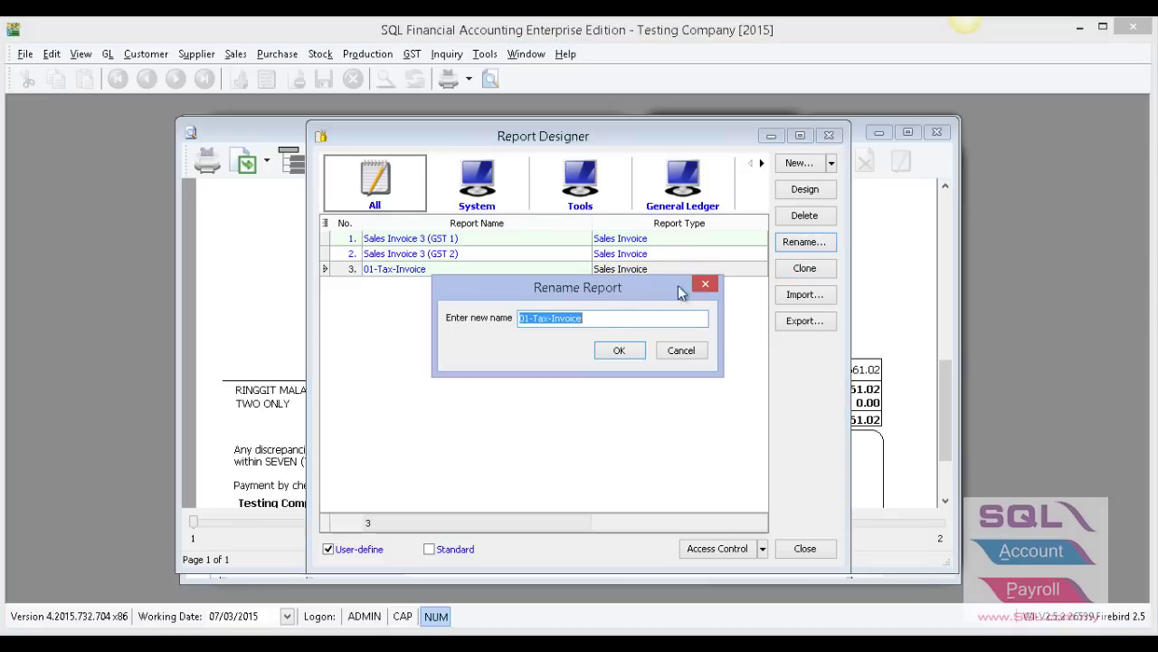
drag(588, 318, 539, 321)
text(GST Invoice)
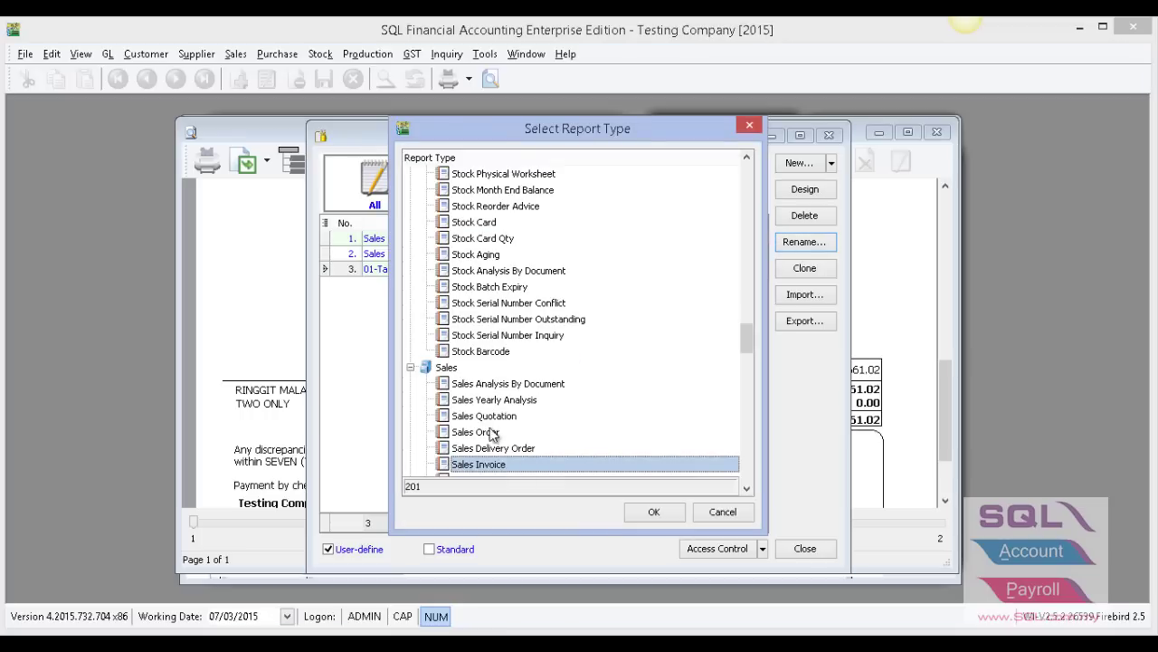
click(452, 369)
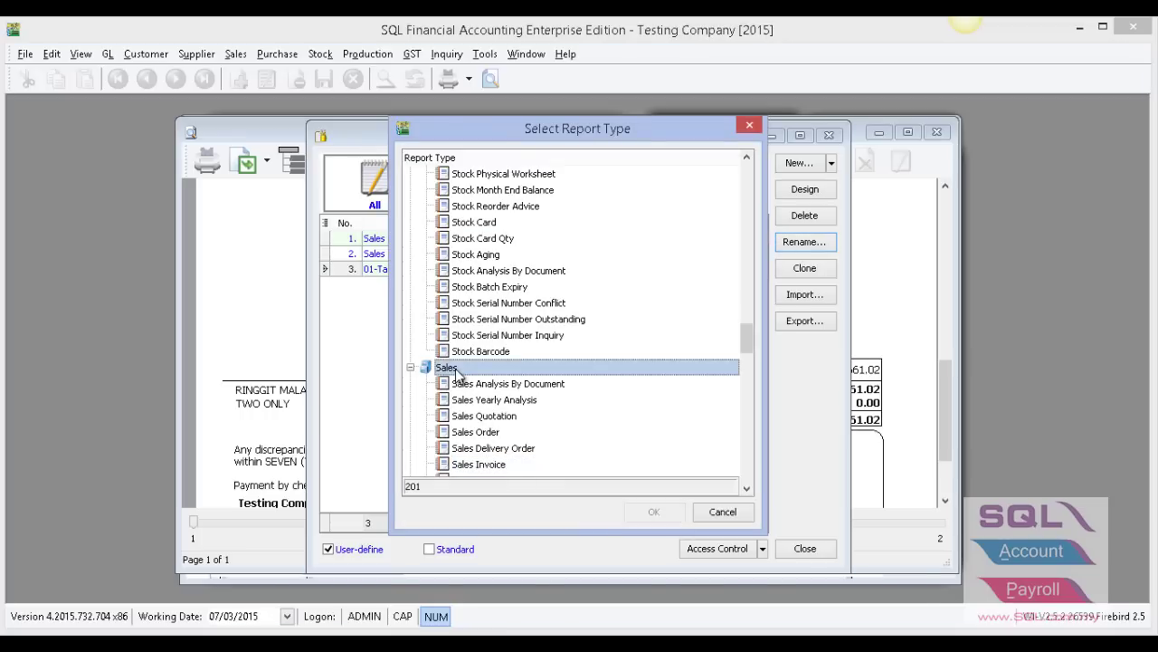
click(496, 464)
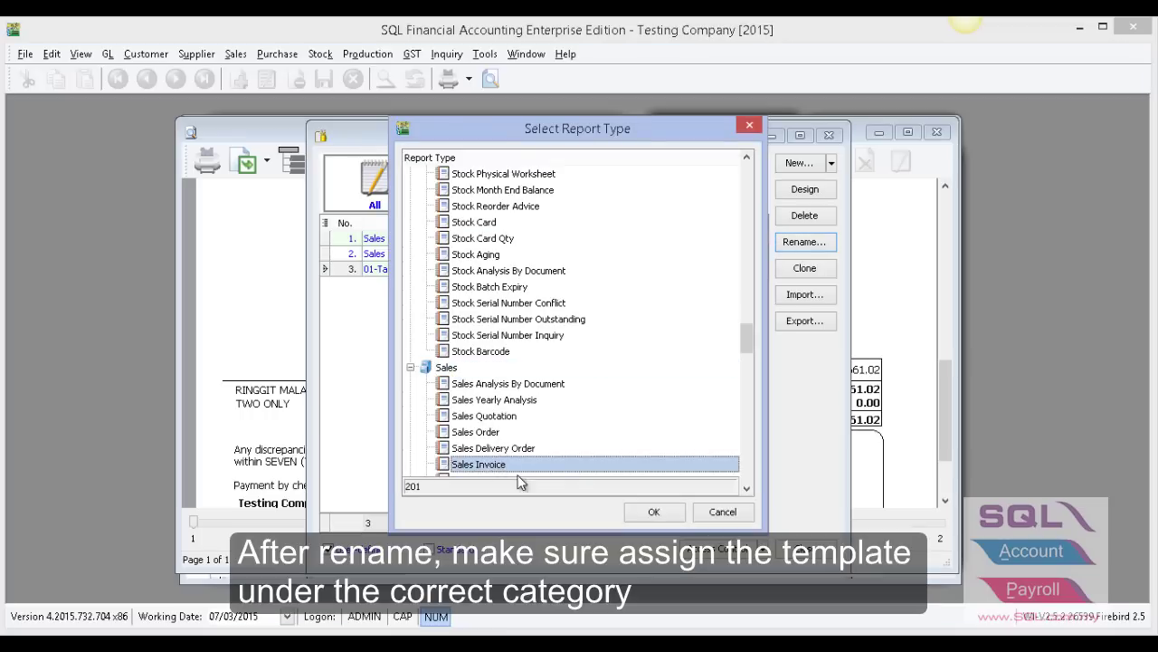
click(648, 513)
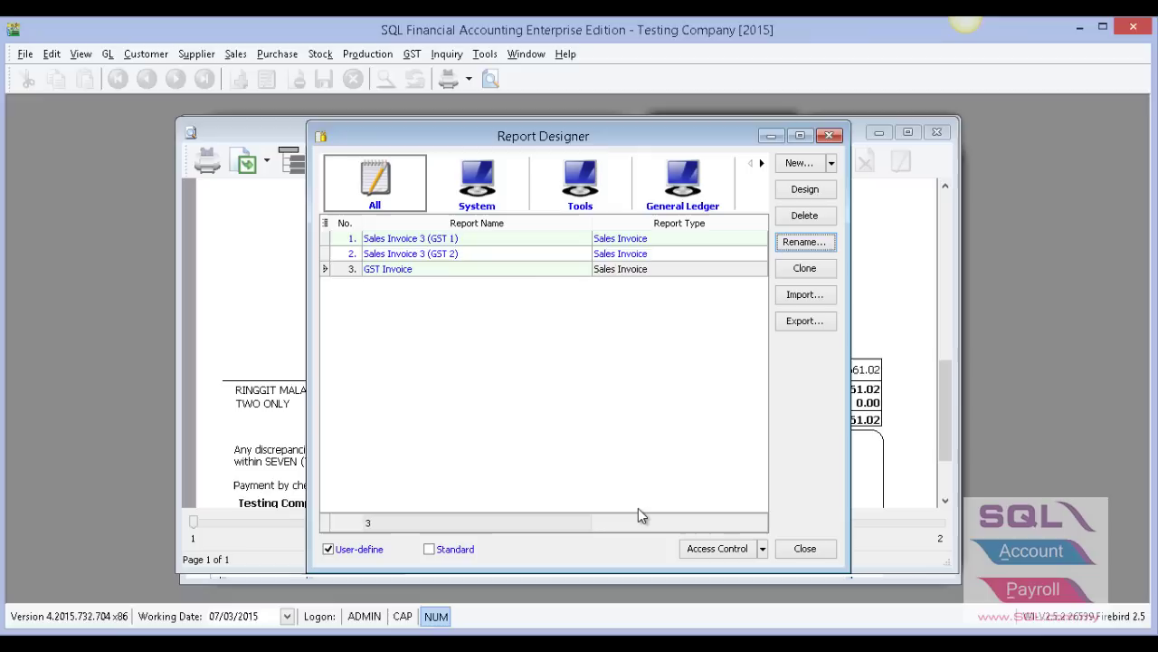
Clone GST Invoice as 'GST Credit Note' under the Sales Credit Note report type
click(651, 268)
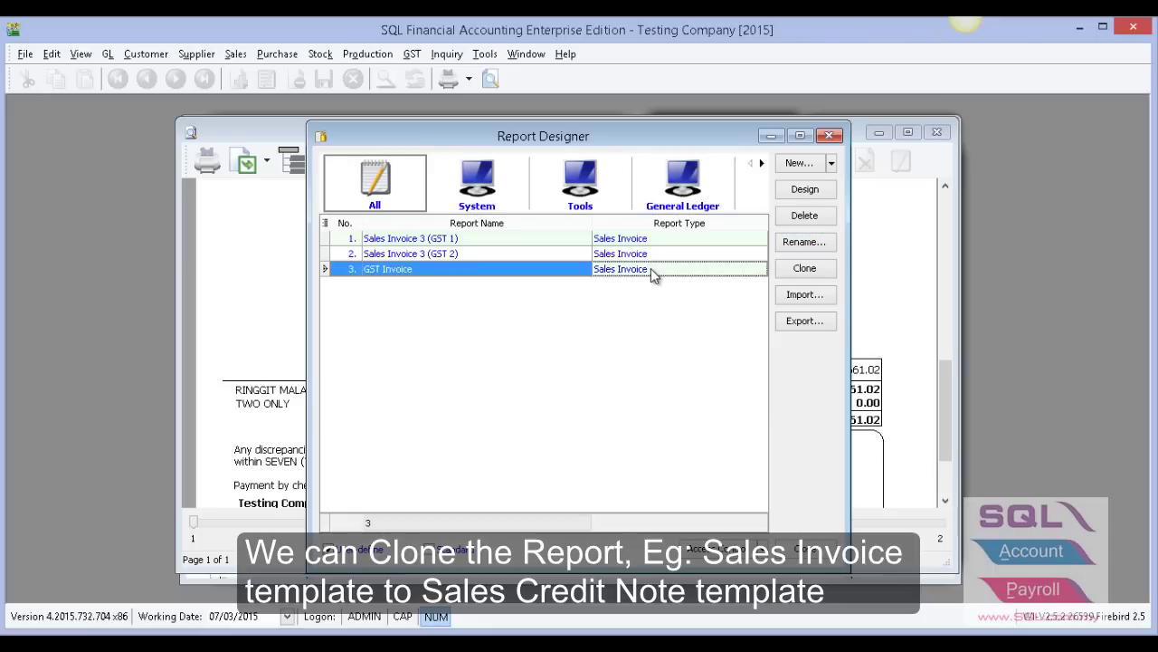
click(806, 271)
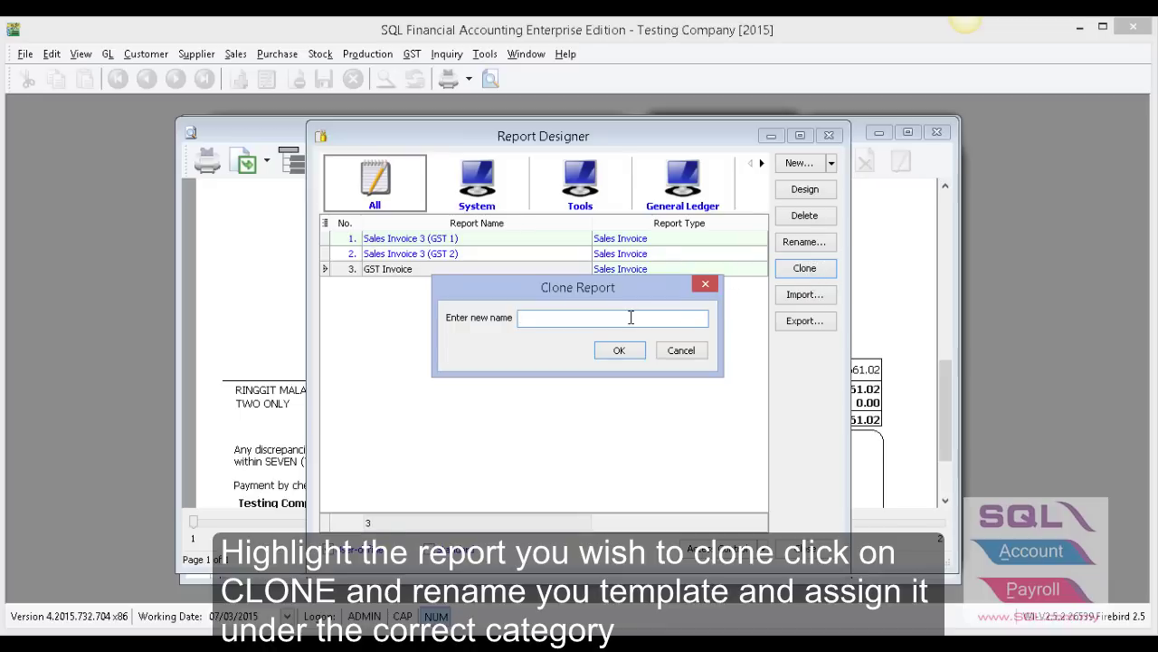
text(GST Credit Notre)
click(624, 350)
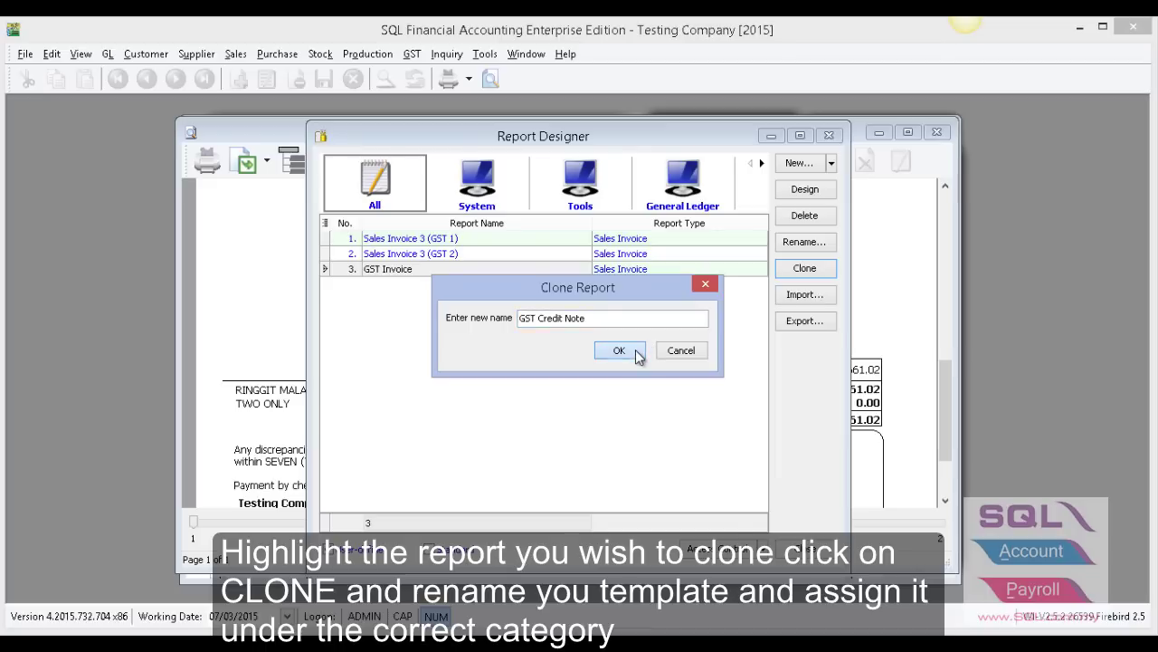
drag(750, 348, 748, 354)
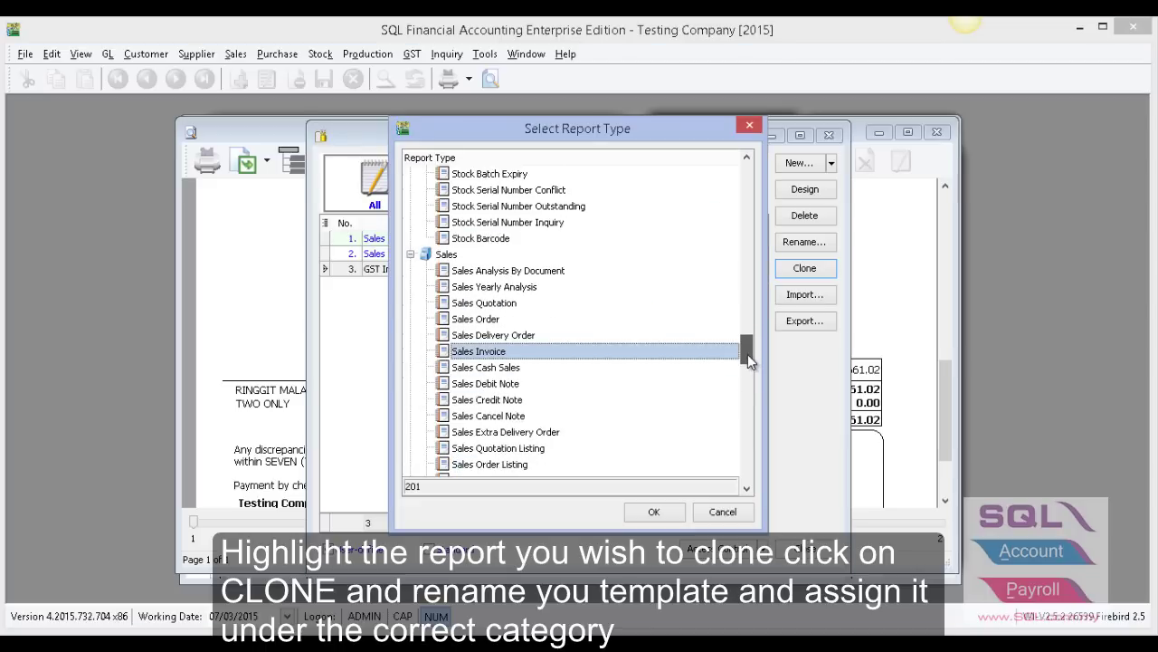
click(481, 401)
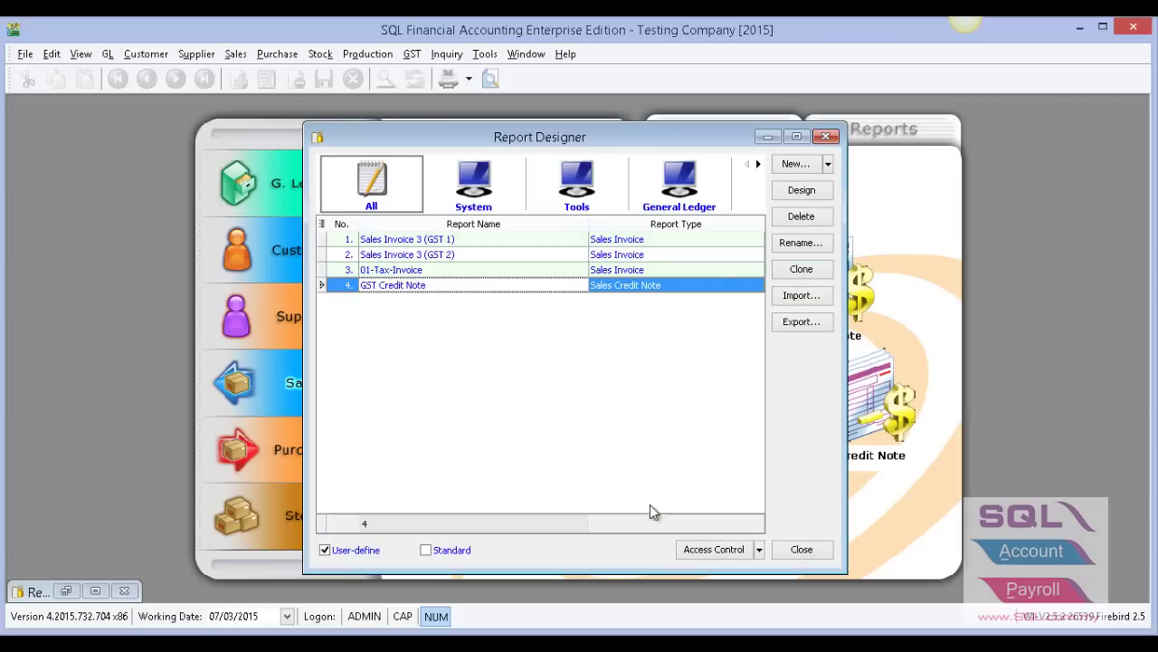
Change the GST Credit Note layout's Tax Invoice title to 'Credit Note' and save it
double_click(449, 286)
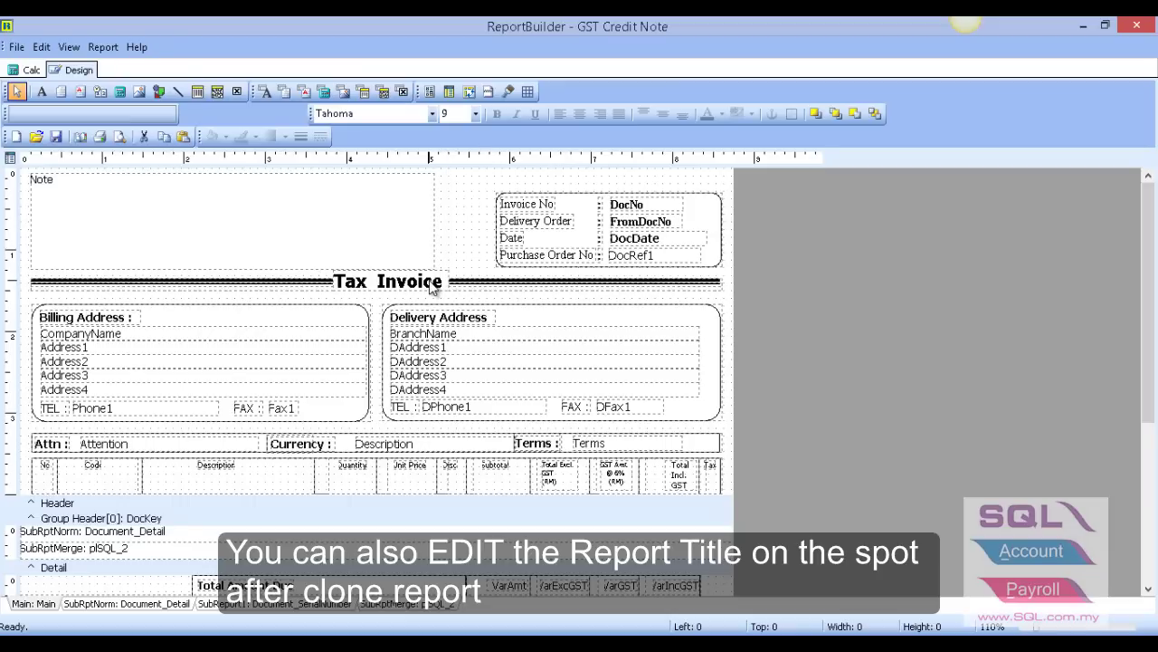
click(391, 288)
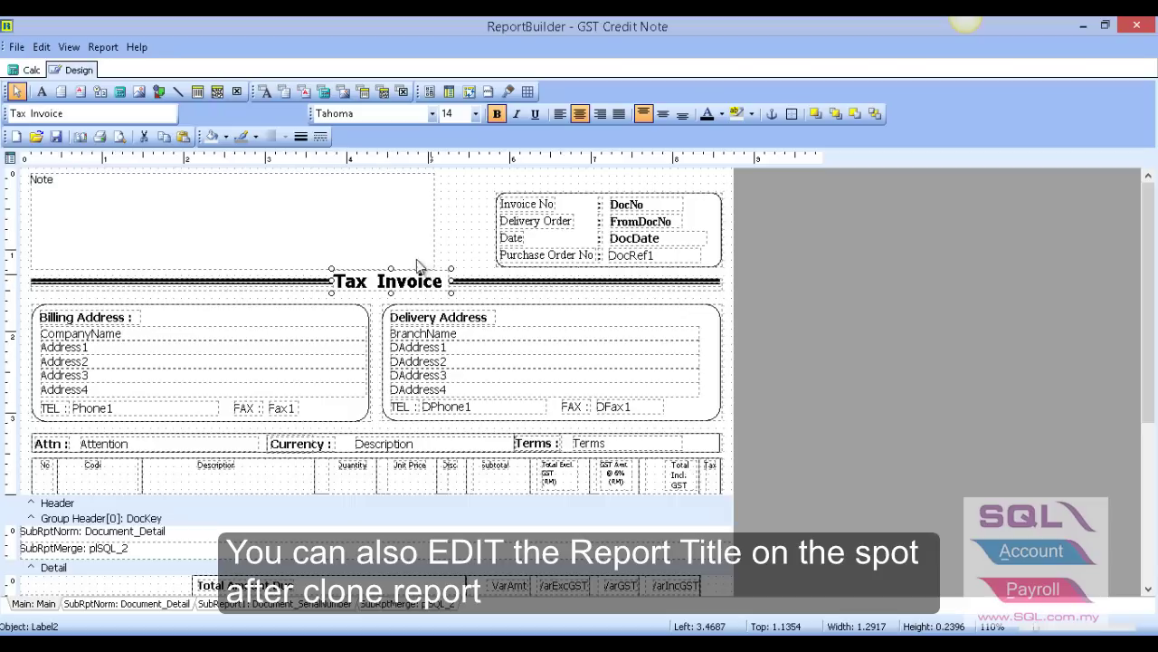
click(135, 115)
text(C)
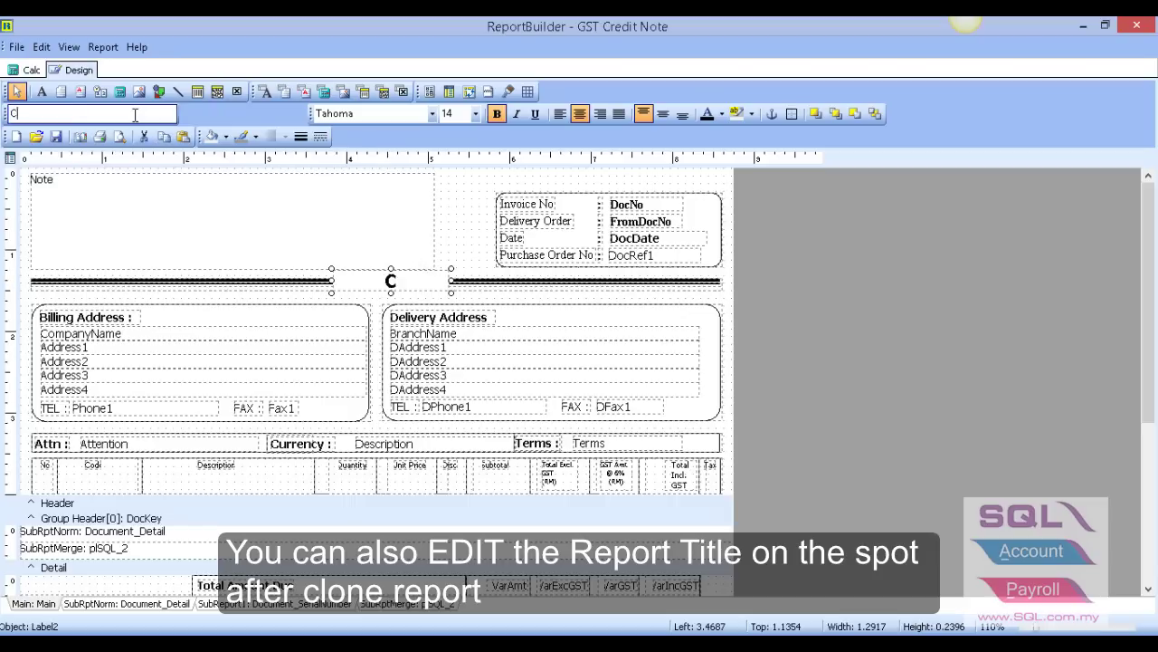
text(redit Note)
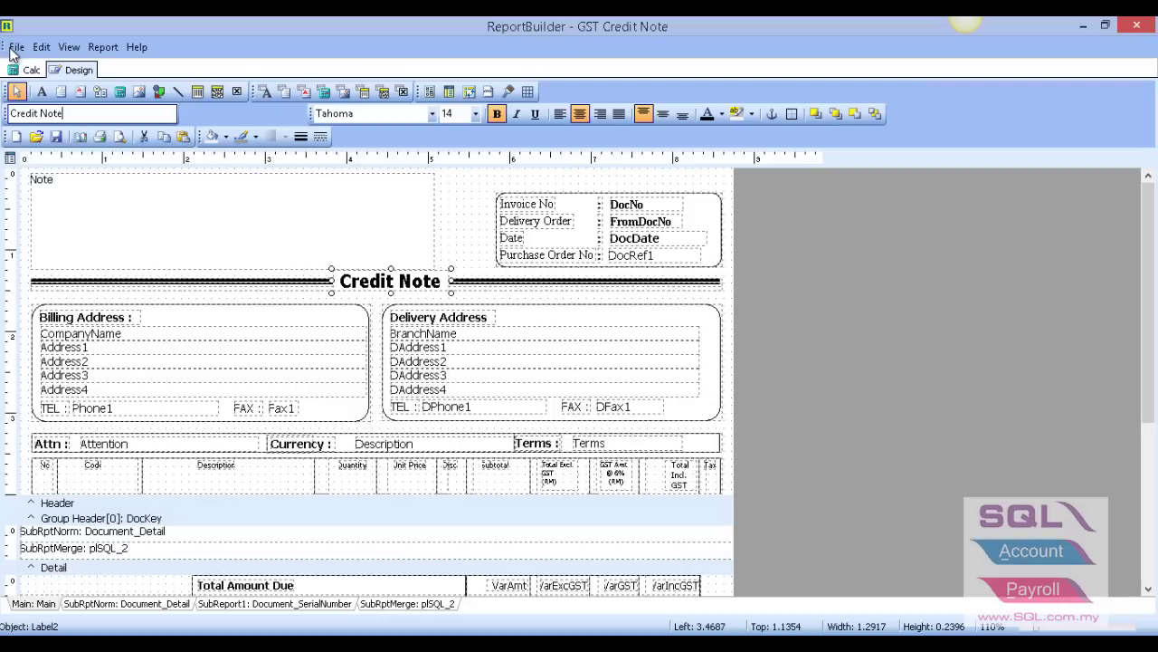
click(15, 47)
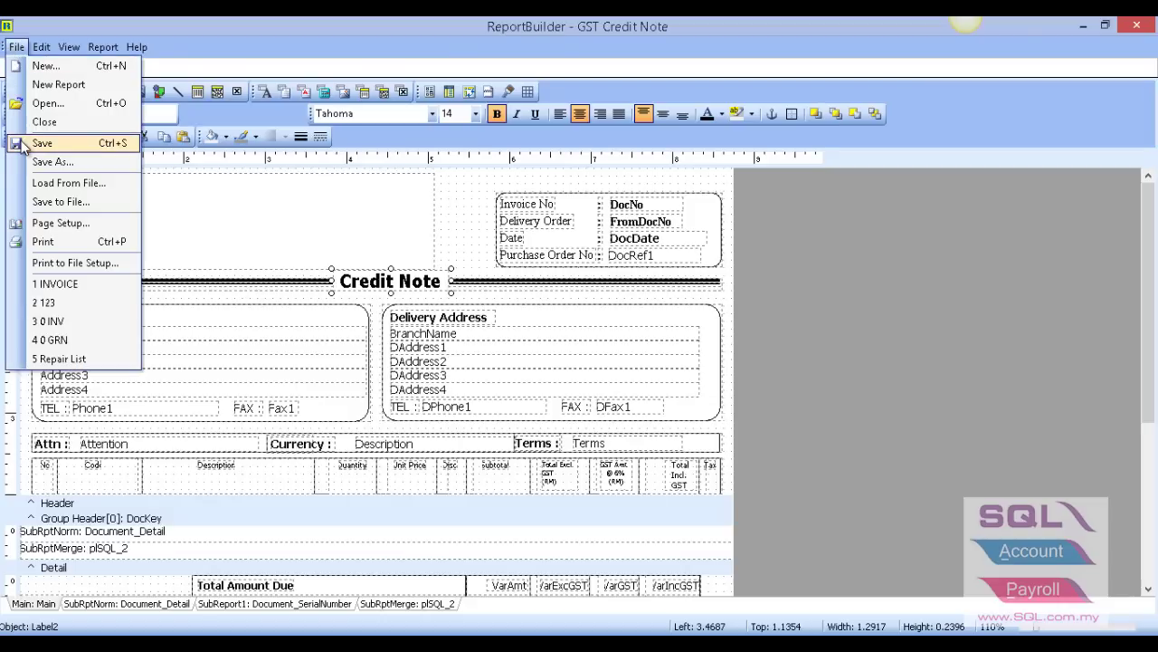
click(21, 143)
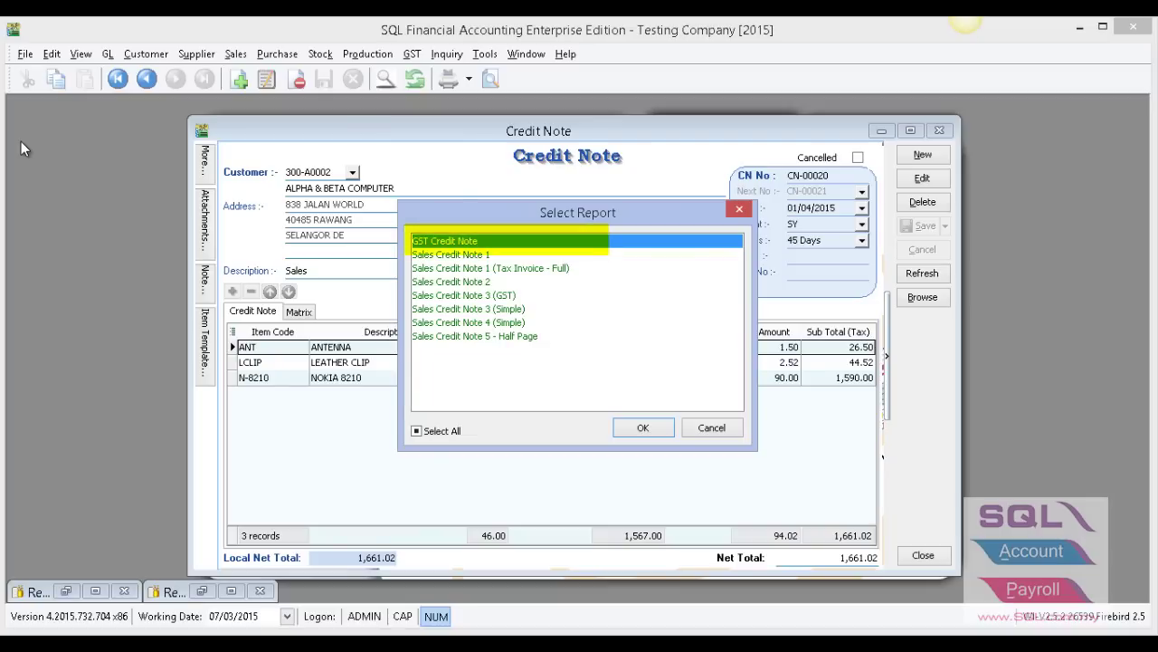
click(444, 255)
click(447, 246)
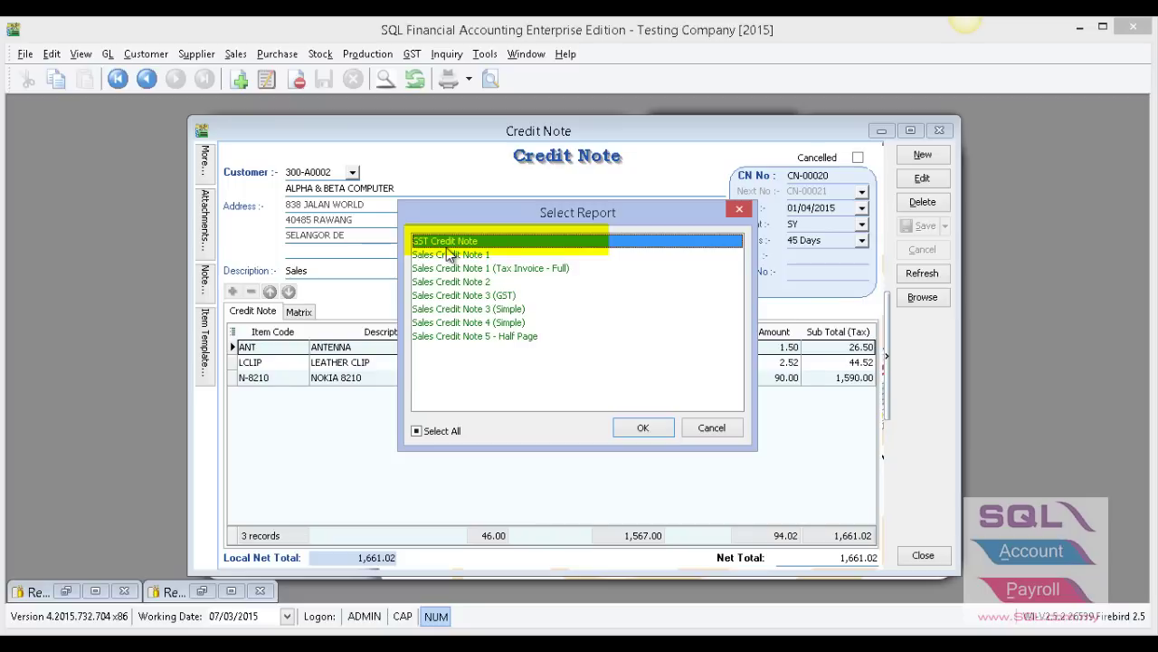